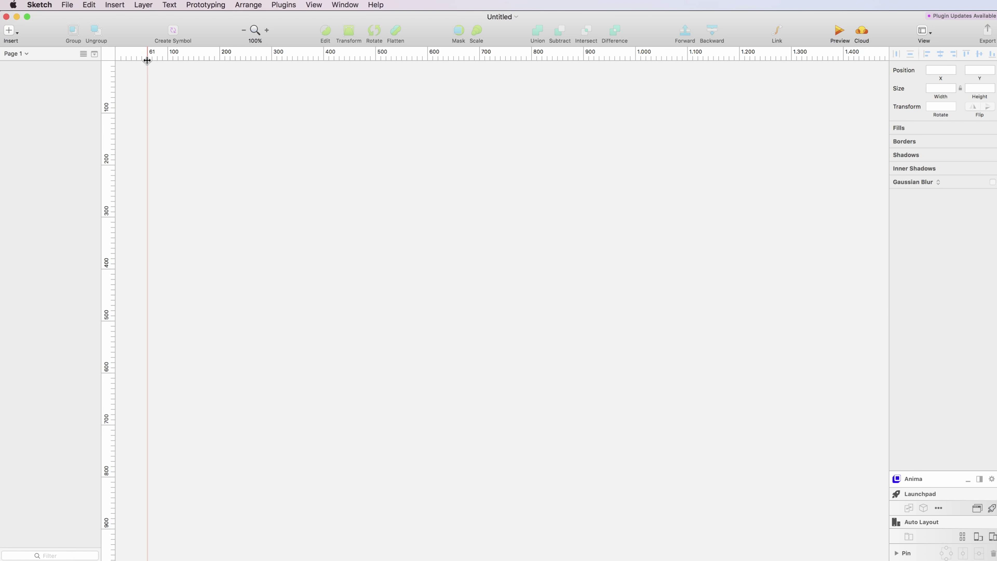
# Start a new artboard from the Insert menu so the Responsive Web size presets appear.
pyautogui.click(8, 31)
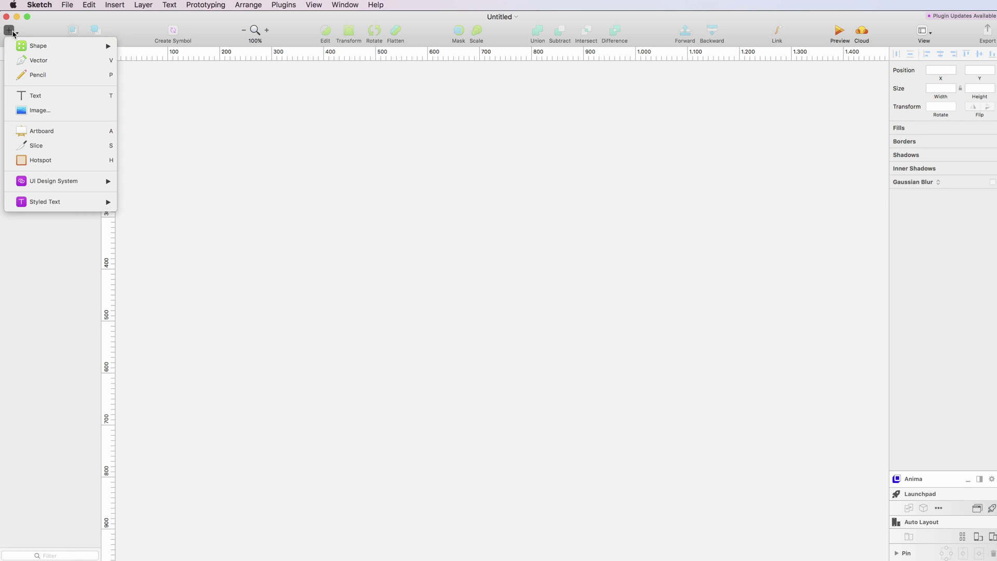
pyautogui.moveTo(14, 46)
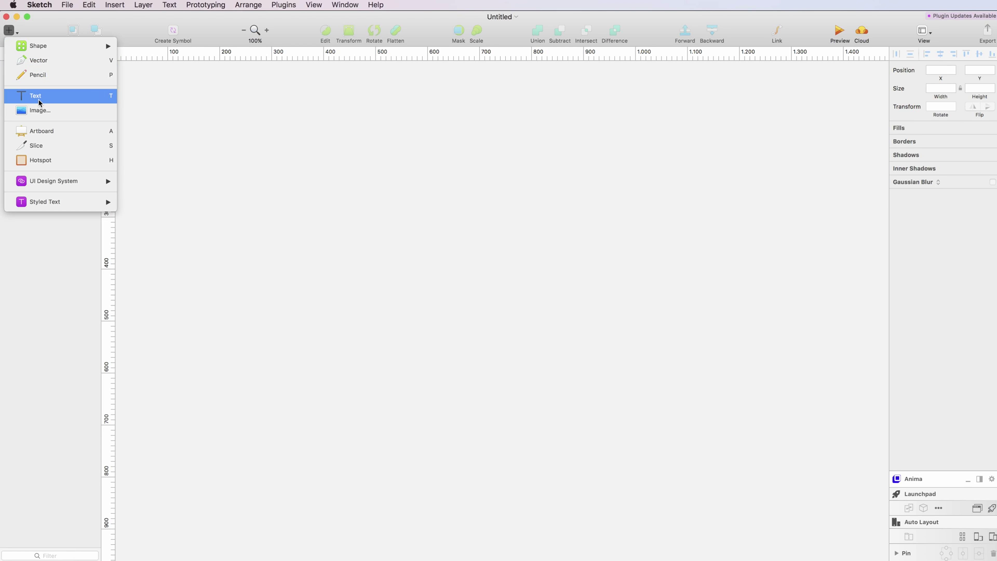
pyautogui.click(54, 134)
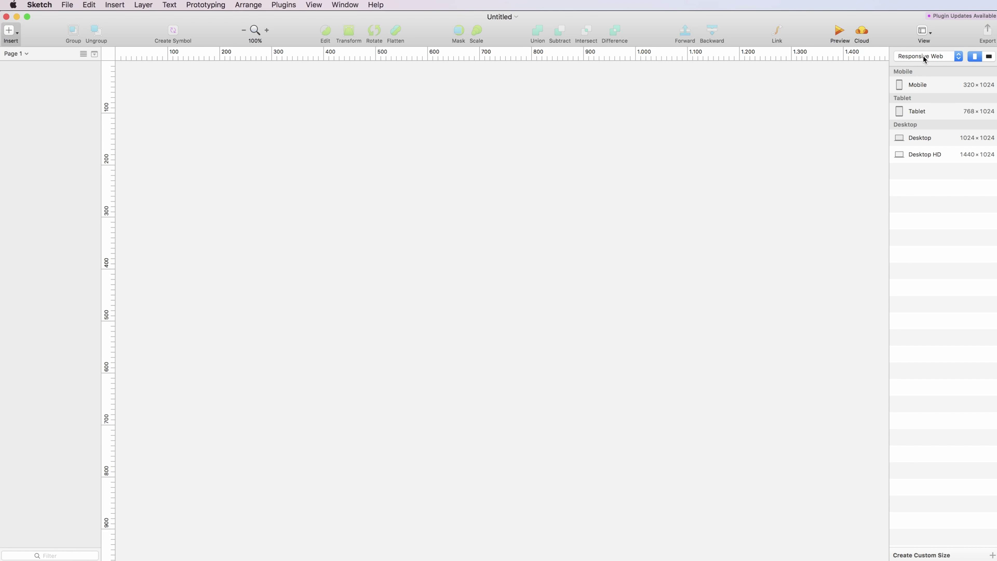
# Create a 375×667 iPhone 8 artboard from the Apple Devices presets.
pyautogui.click(927, 57)
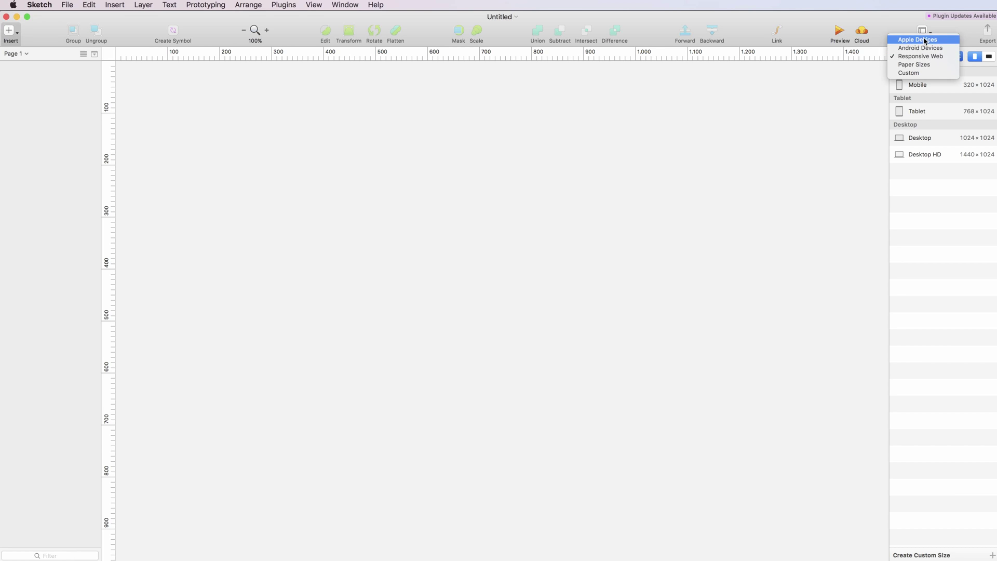
pyautogui.click(926, 40)
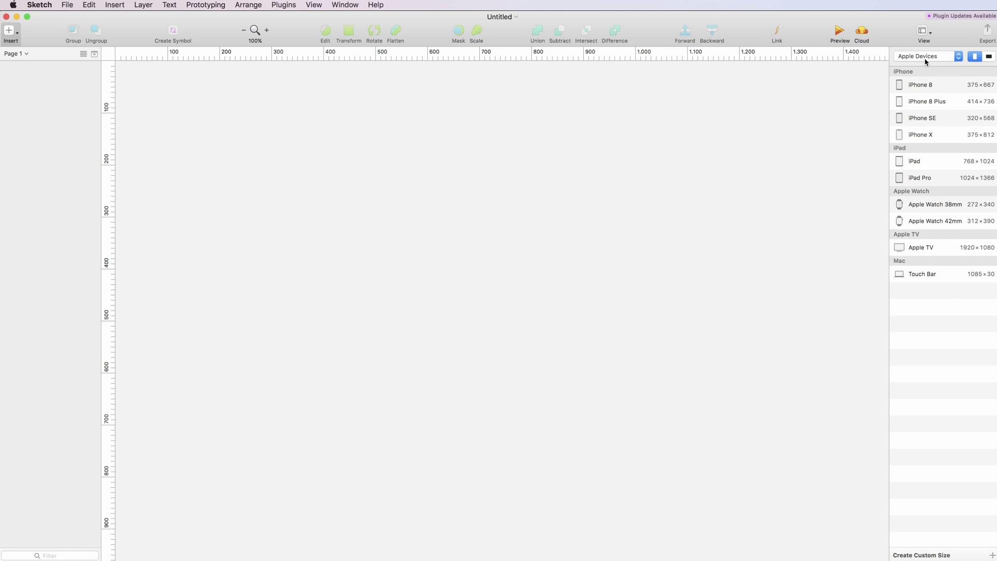
pyautogui.click(929, 84)
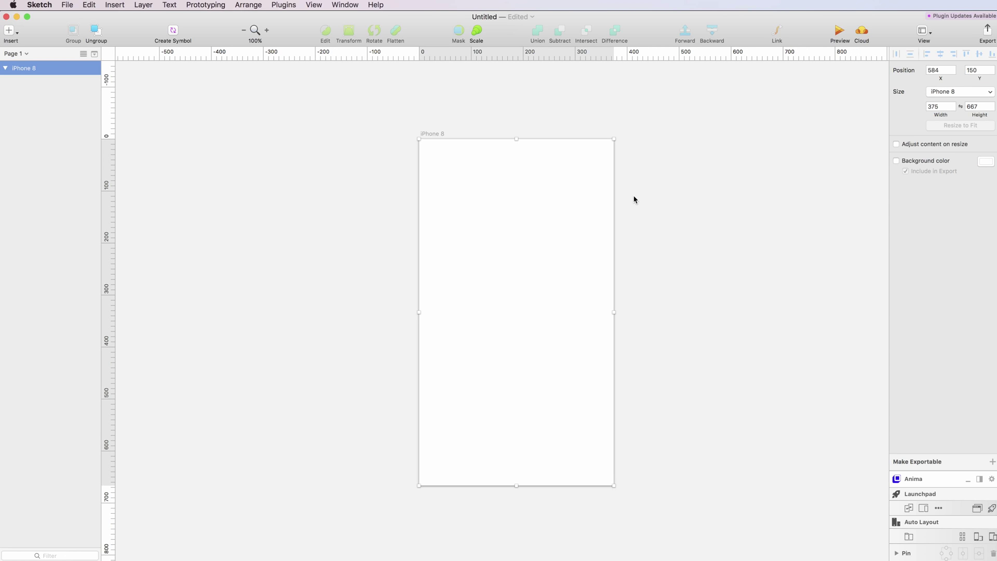
pyautogui.click(635, 198)
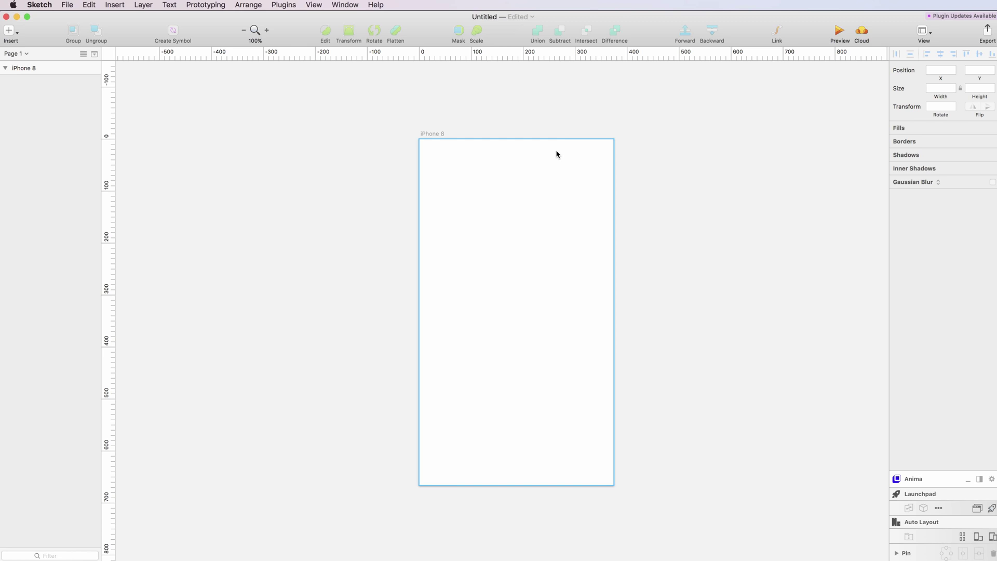
pyautogui.hscroll(1, 556, 154)
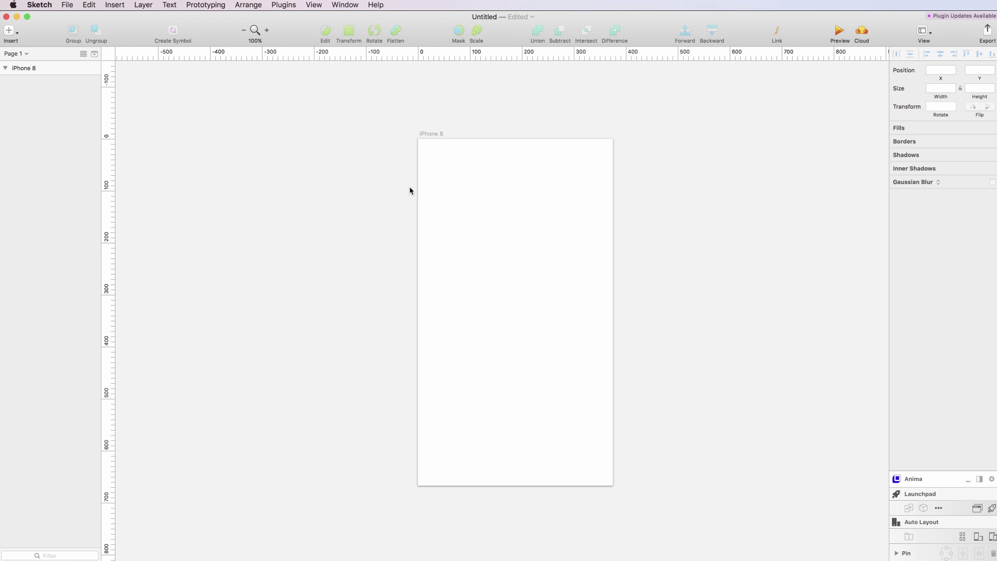
pyautogui.scroll(1, 425, 210)
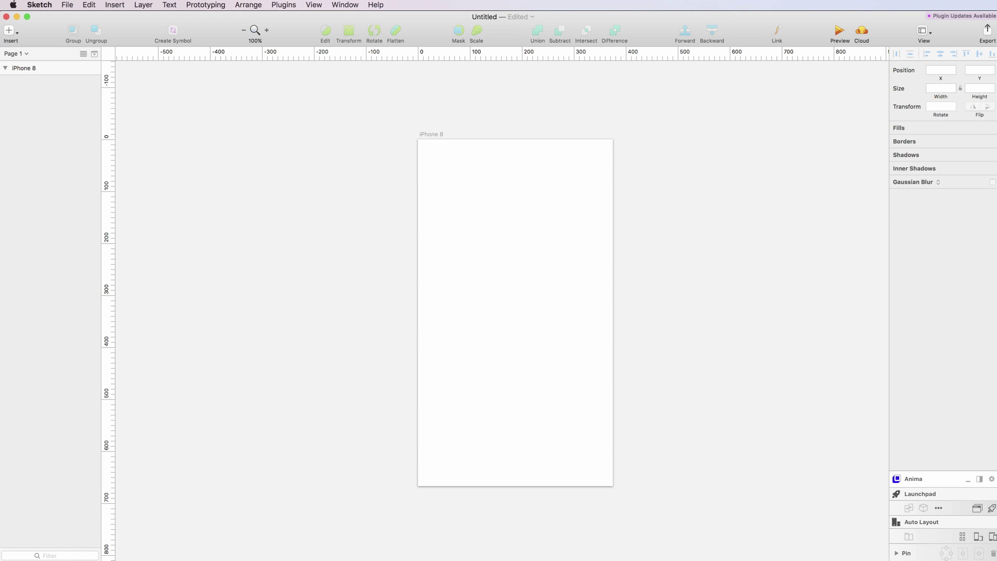
pyautogui.click(497, 213)
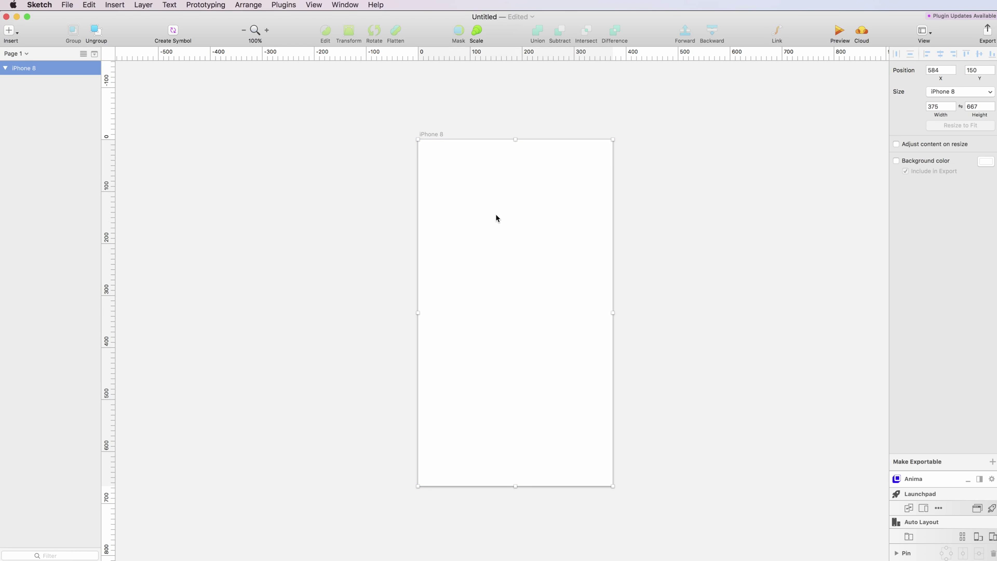
pyautogui.click(289, 118)
# Draw a text box near the artboard's top with character spacing 0.
pyautogui.click(9, 33)
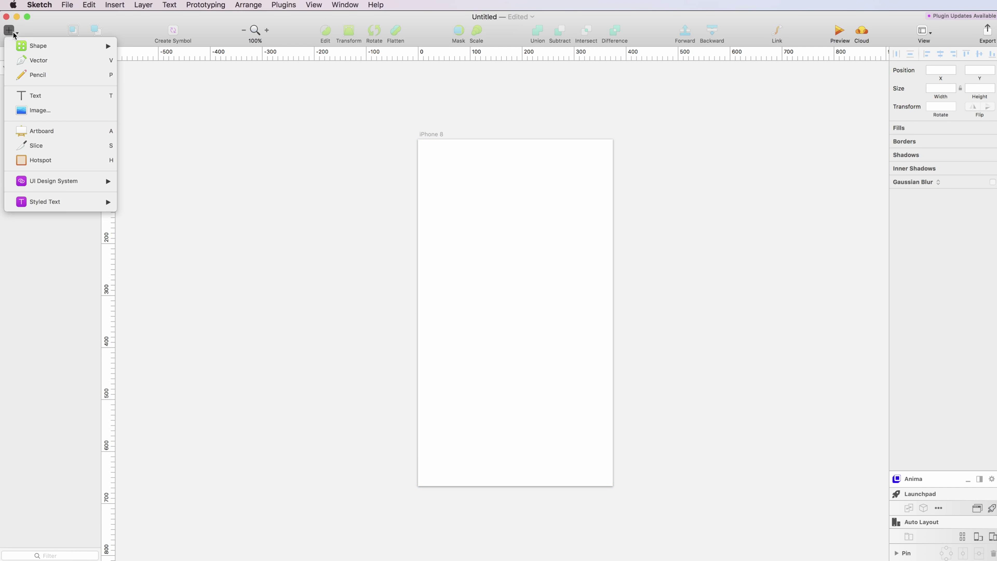
pyautogui.click(58, 96)
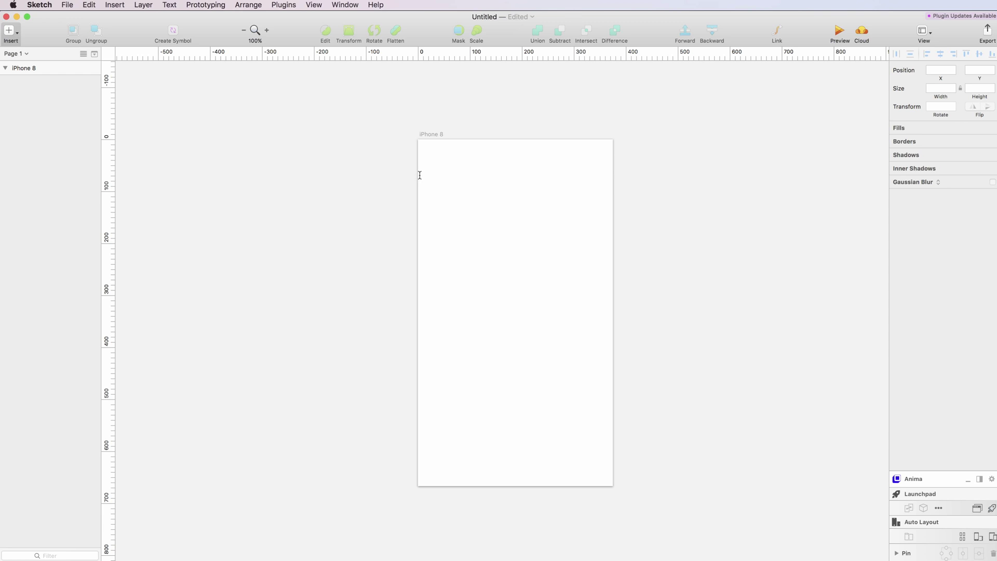
pyautogui.moveTo(420, 175); pyautogui.dragTo(614, 246)
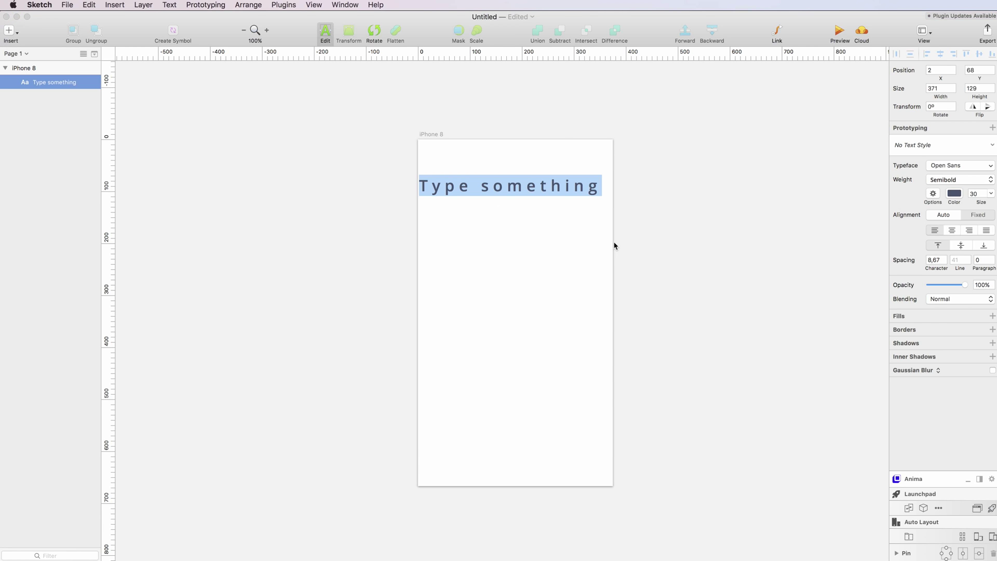
pyautogui.click(939, 260)
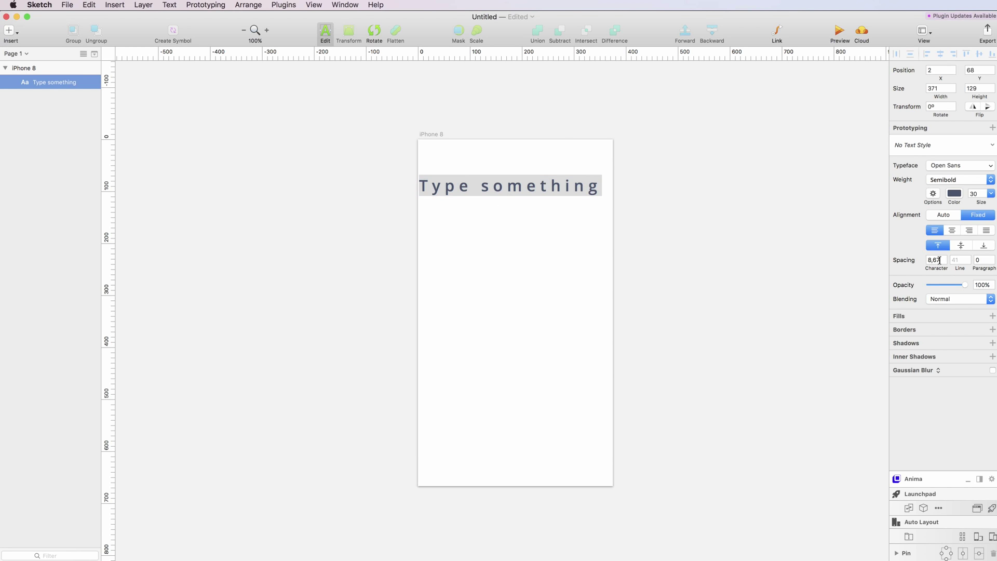
pyautogui.write('0')
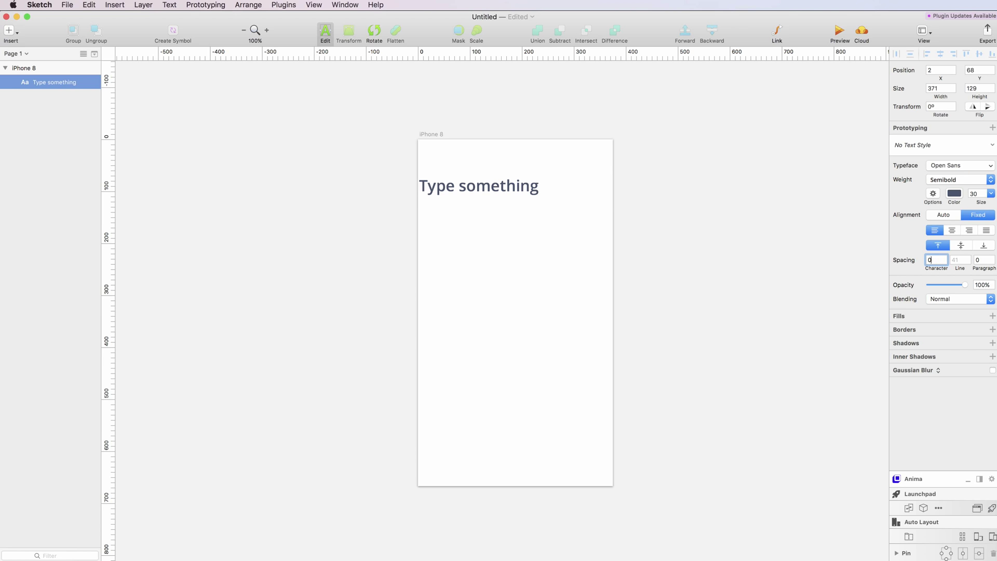
pyautogui.press('Return')
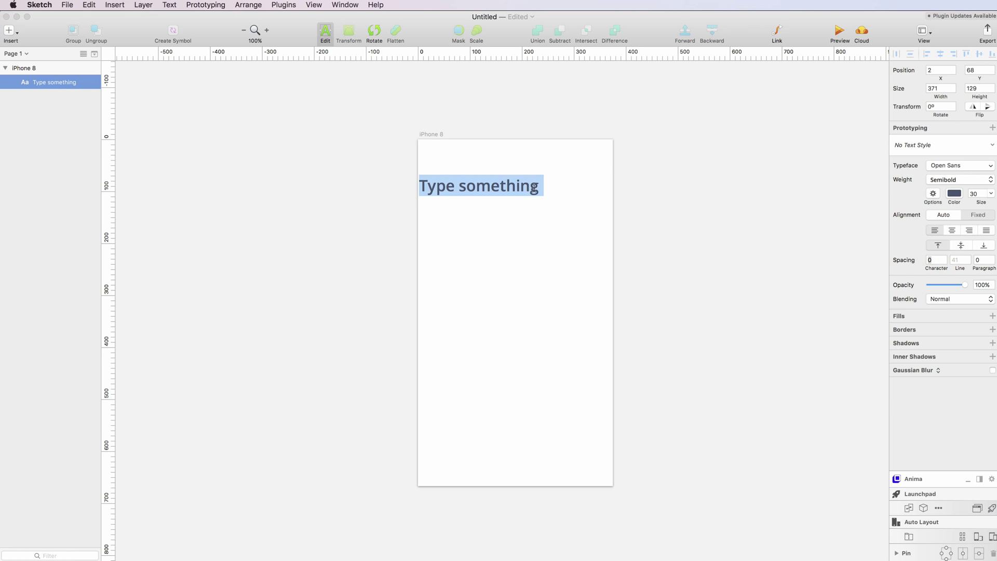
pyautogui.click(507, 184)
pyautogui.press('Escape')
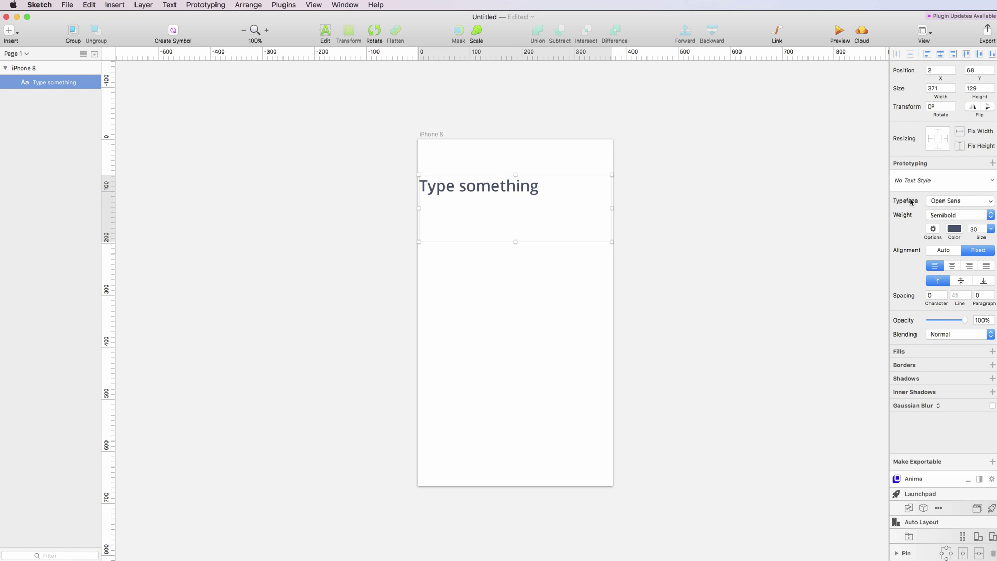
# Set the text to Lato Regular, centre-aligned.
pyautogui.click(950, 201)
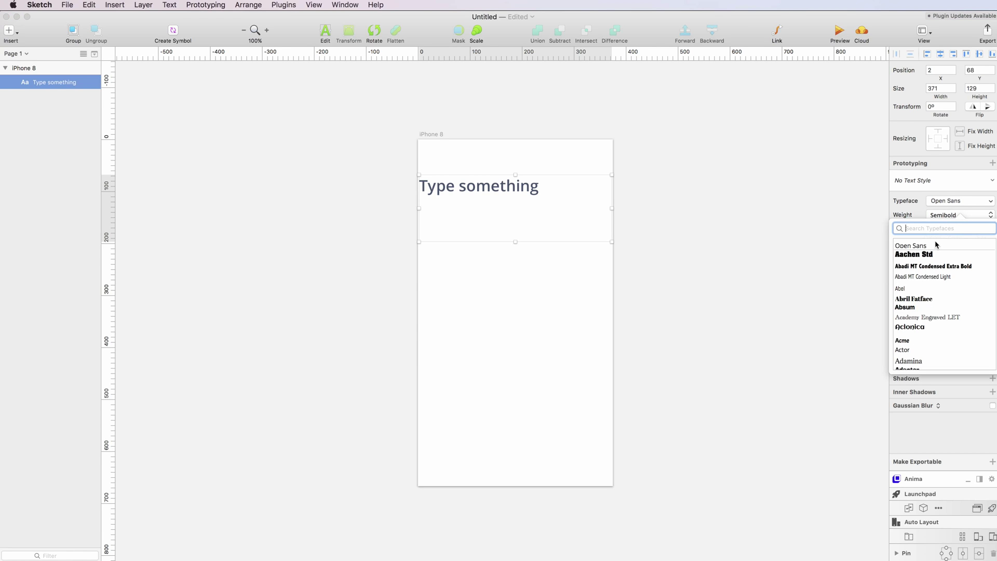
pyautogui.write('lato')
pyautogui.click(935, 246)
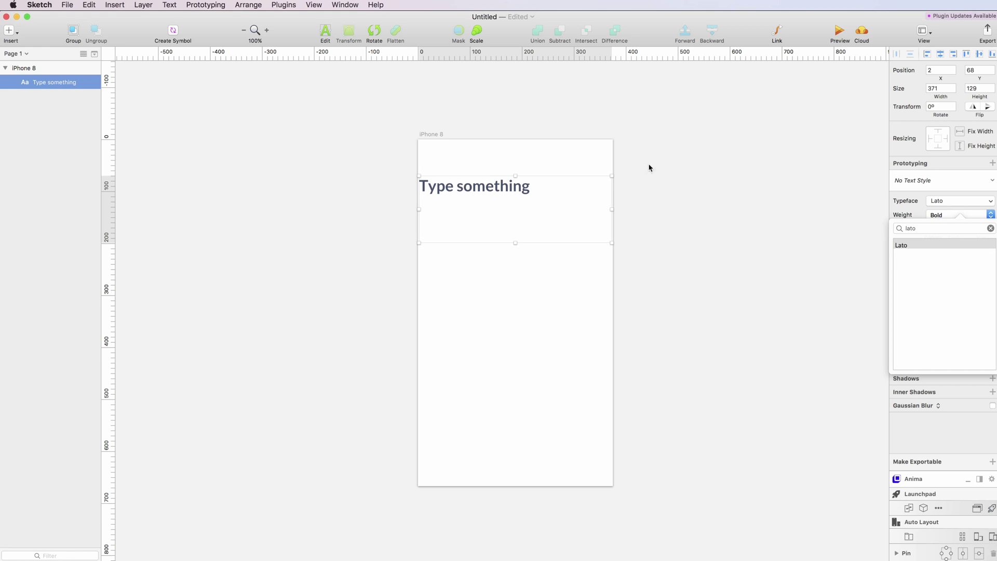
pyautogui.click(916, 211)
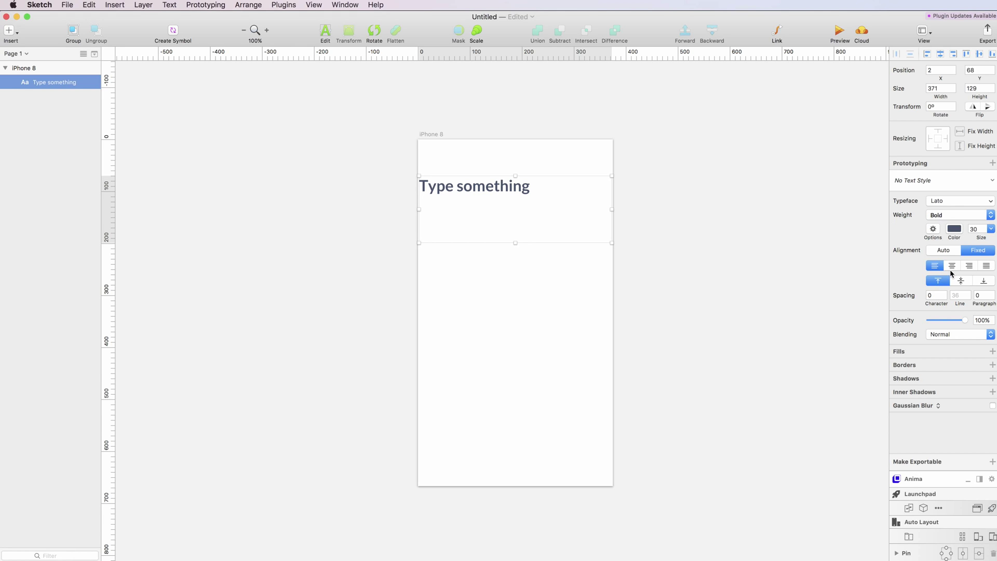
pyautogui.click(951, 266)
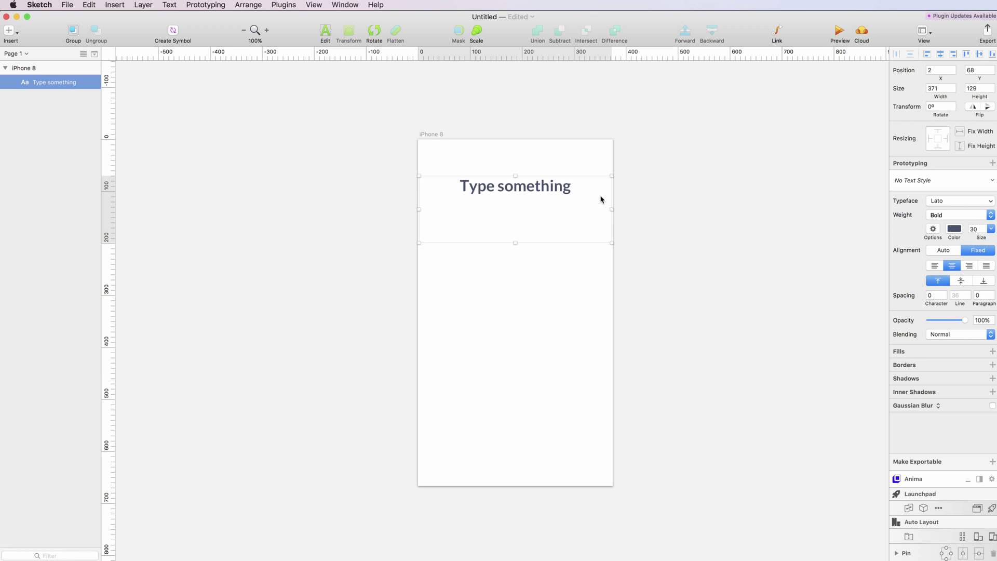
pyautogui.click(964, 215)
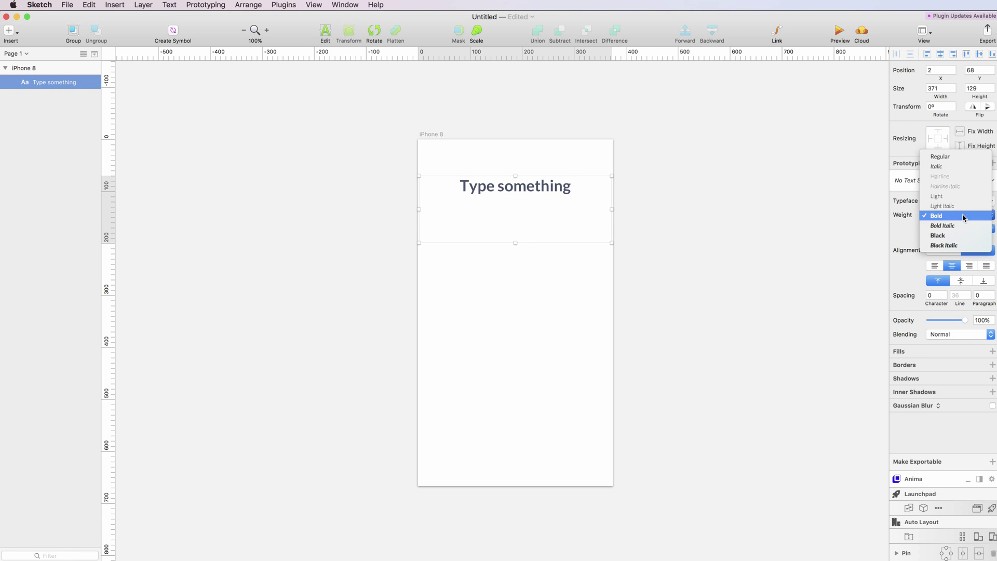
pyautogui.click(943, 160)
# Reduce the 'Type something' font size to 27.
pyautogui.click(614, 244)
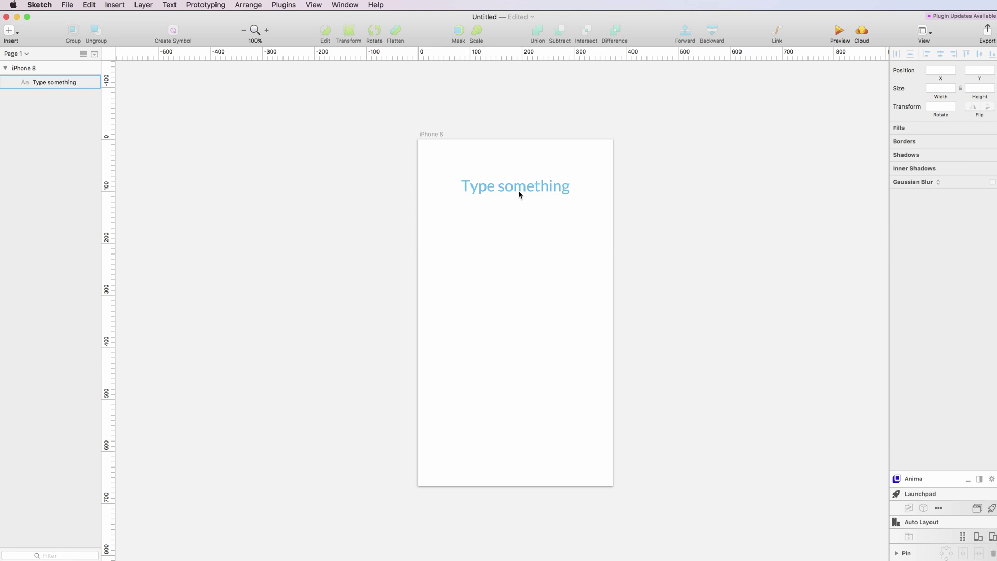
pyautogui.click(521, 194)
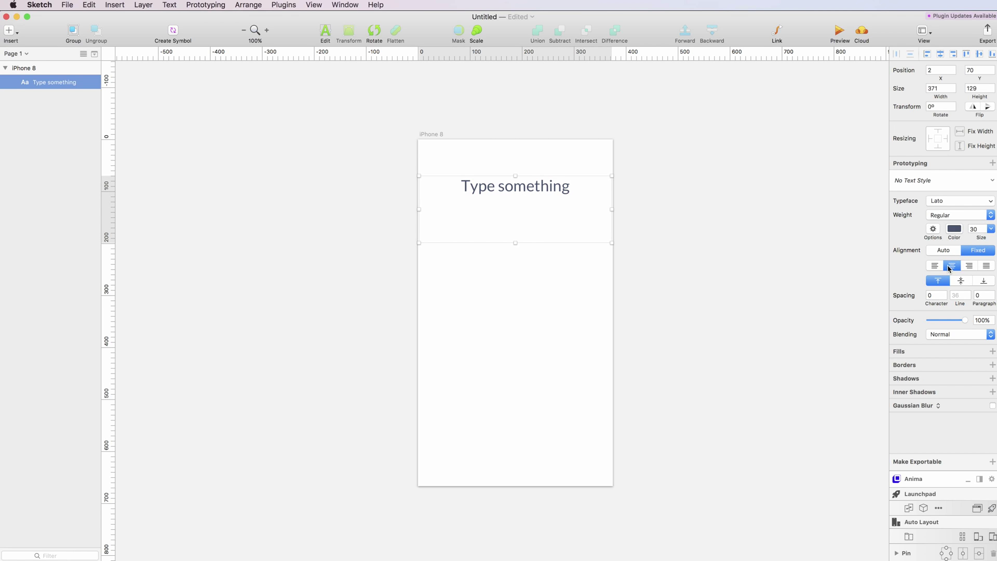
pyautogui.click(976, 229)
pyautogui.press('Down')
pyautogui.press('Down')
pyautogui.press('Down')
pyautogui.press('Down')
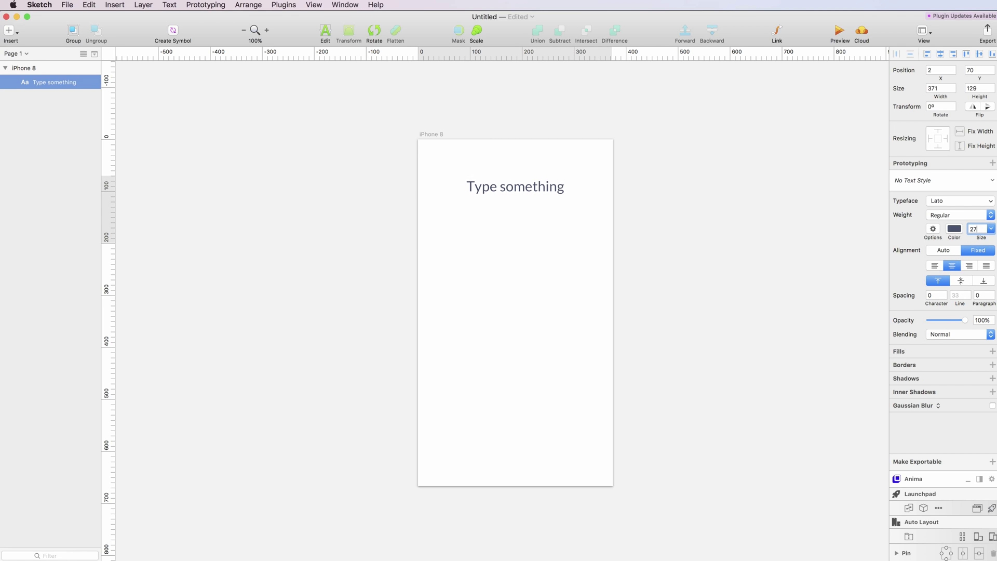
pyautogui.click(741, 296)
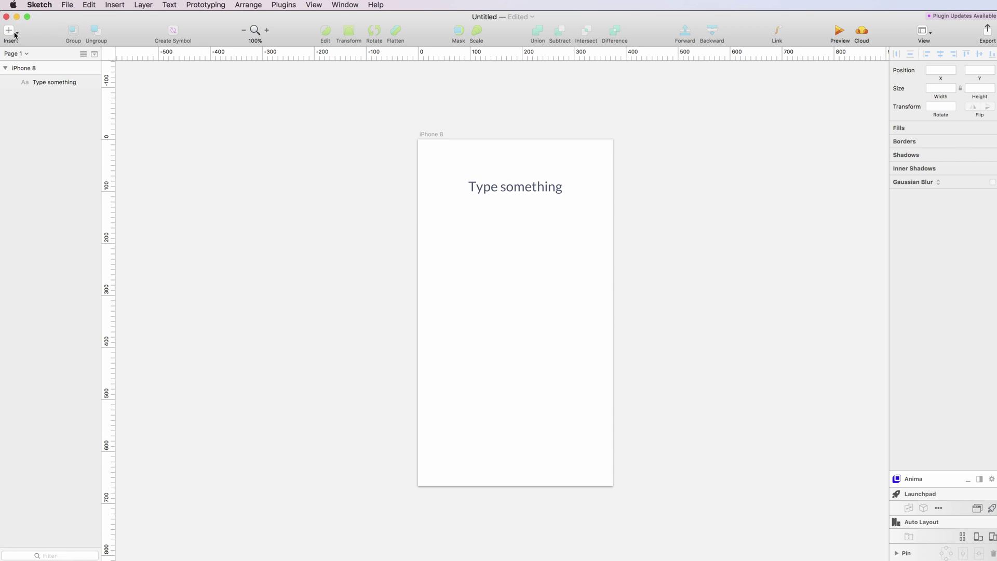
# Copy the text lower on the artboard and draw a rounded rectangle around it.
pyautogui.click(513, 188)
pyautogui.moveTo(513, 188); pyautogui.dragTo(501, 417)
pyautogui.click(9, 31)
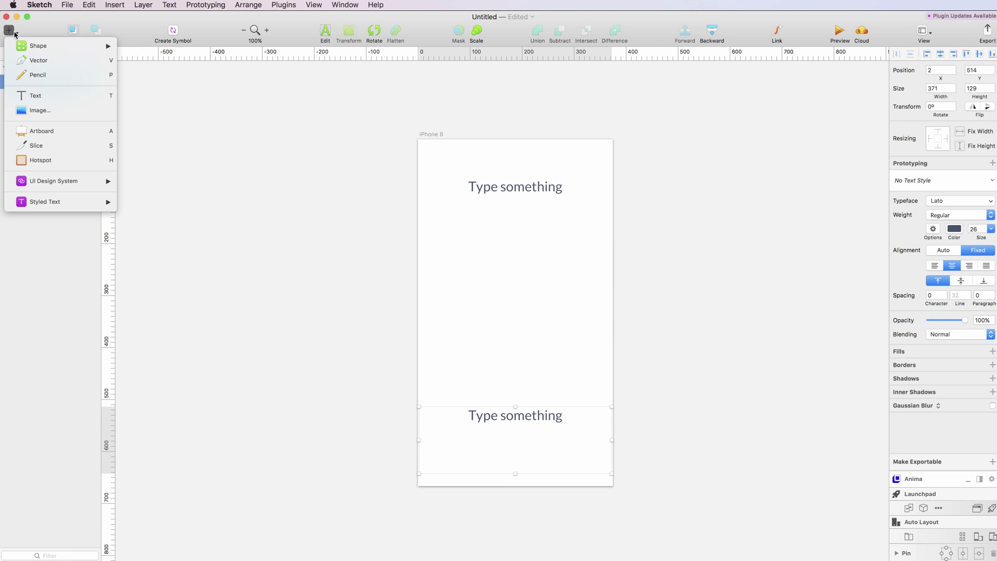
pyautogui.moveTo(52, 46)
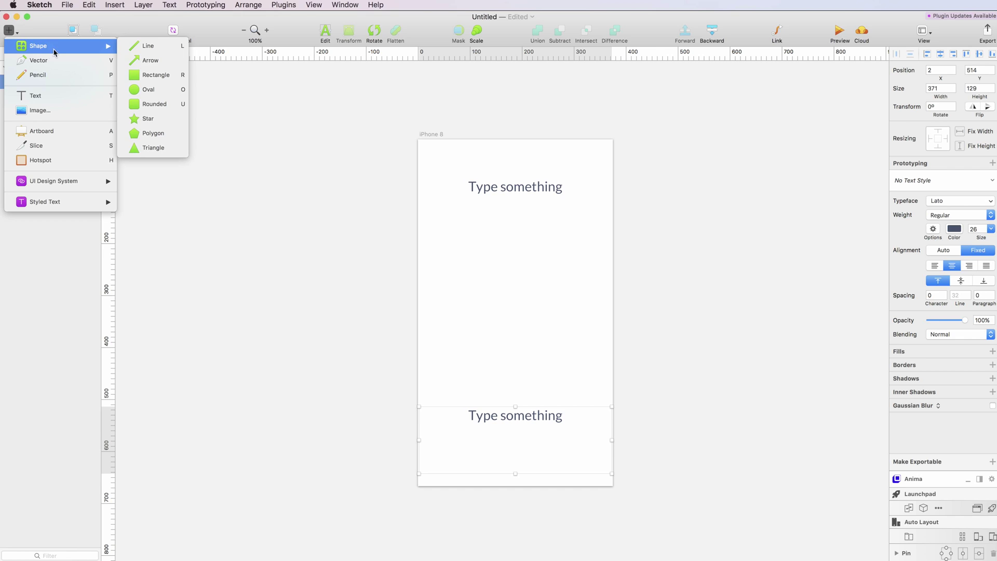
pyautogui.click(154, 104)
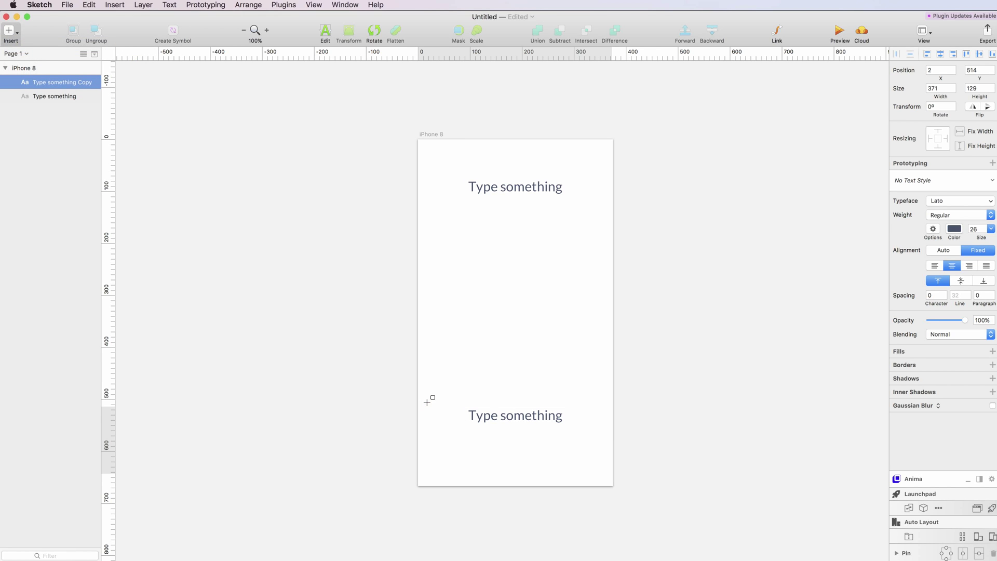
pyautogui.moveTo(427, 402); pyautogui.dragTo(602, 429)
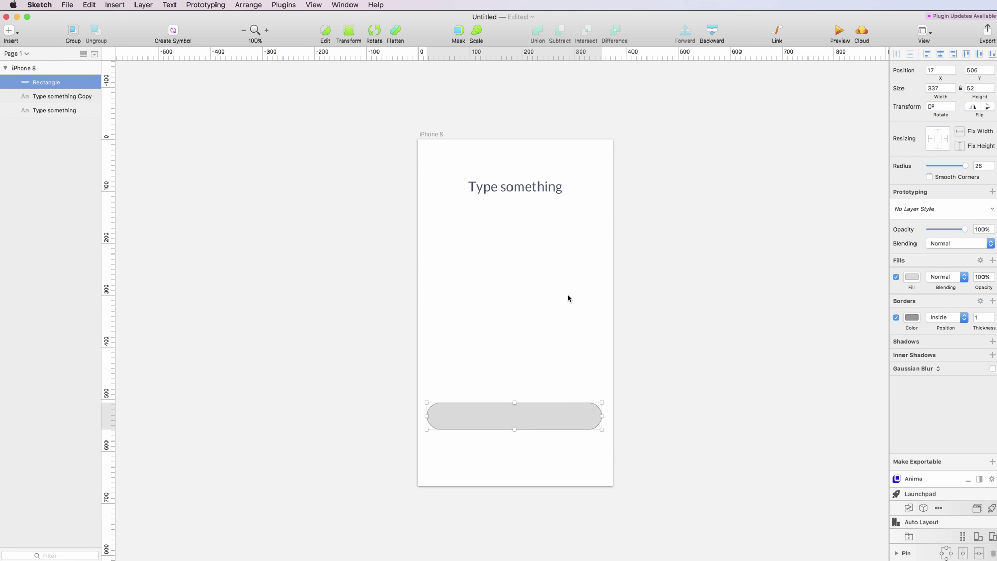
# Remove the rectangle's border, fill it blue #006CEA, and send it behind the text.
pyautogui.click(895, 318)
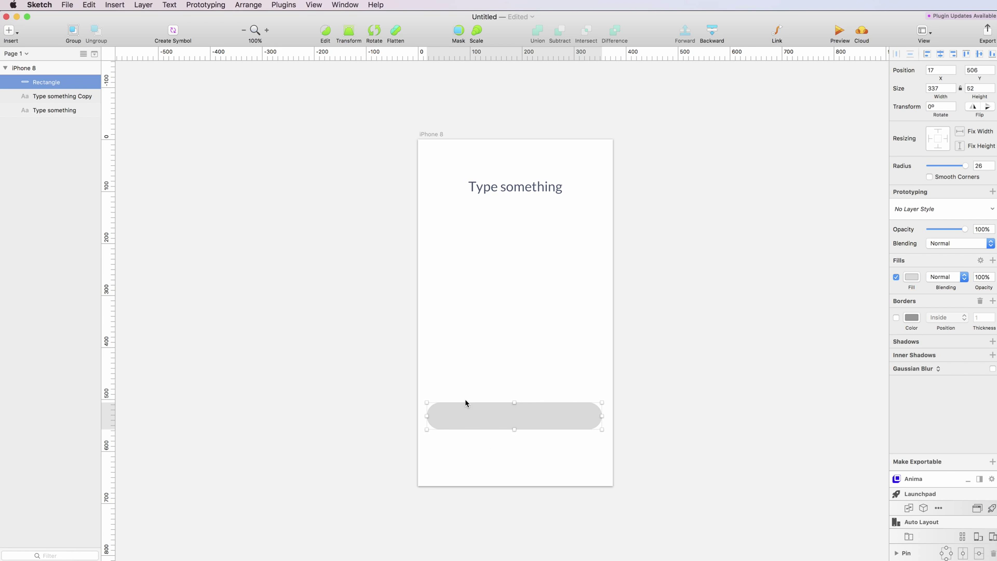
pyautogui.click(912, 276)
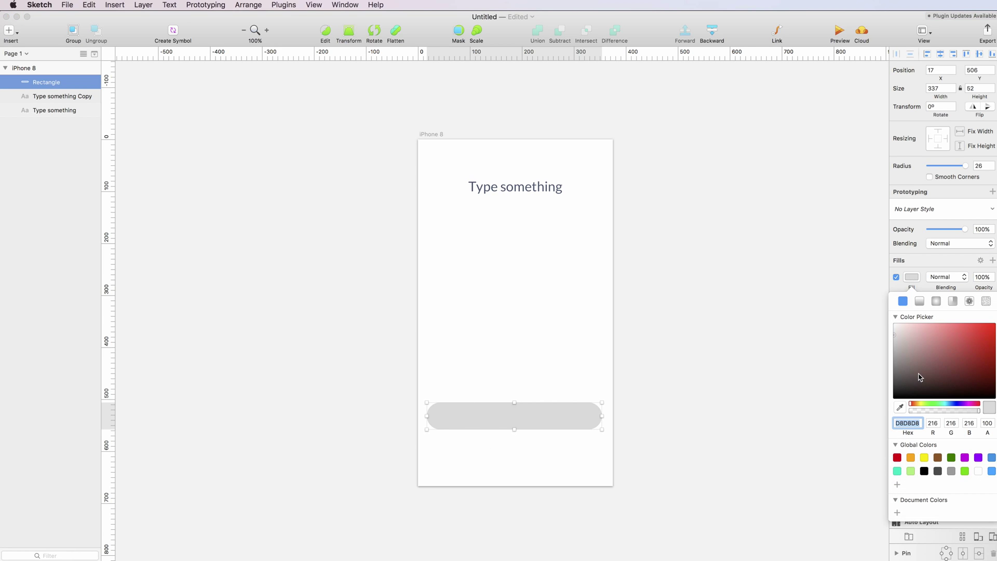
pyautogui.click(992, 460)
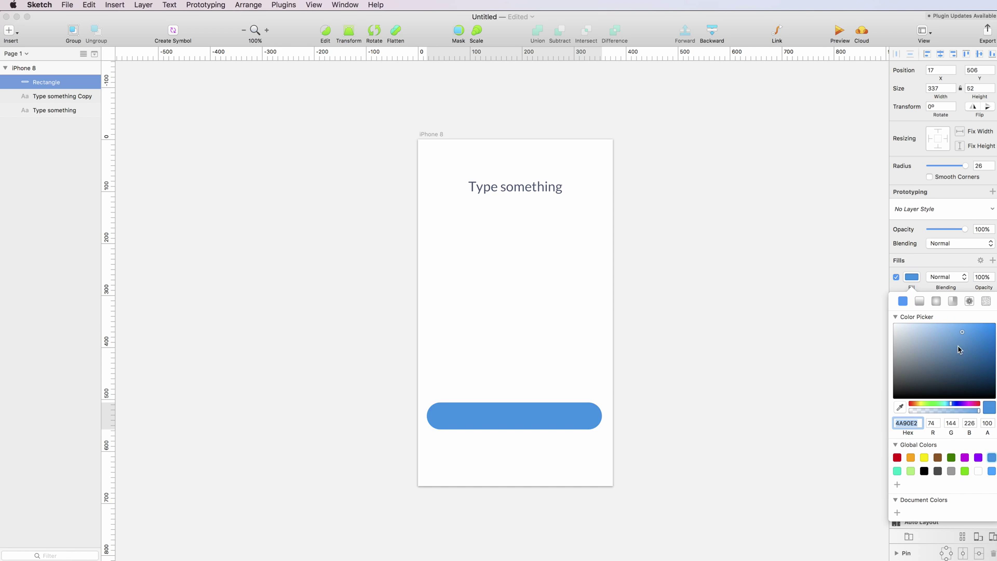
pyautogui.moveTo(978, 346); pyautogui.dragTo(994, 335)
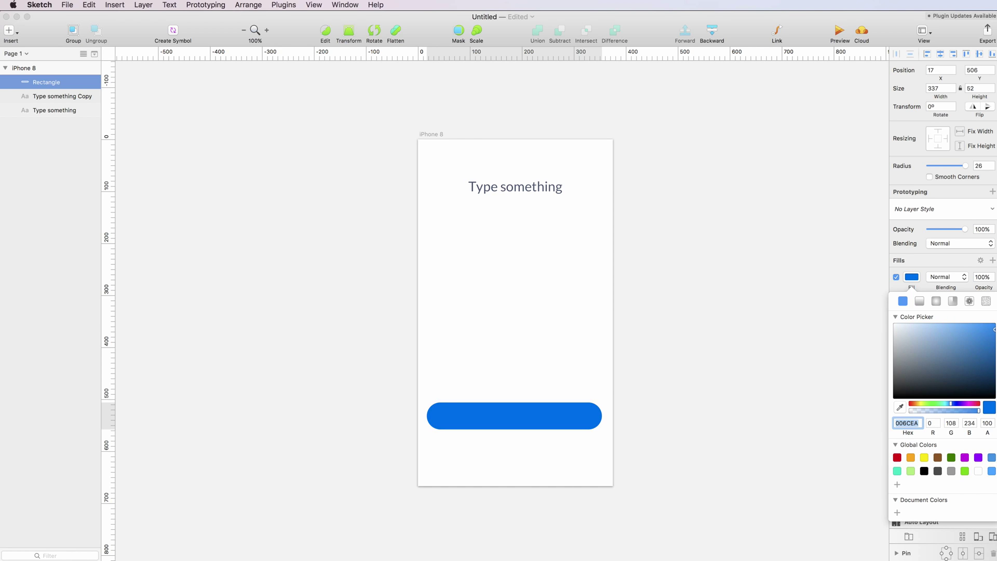
pyautogui.click(716, 376)
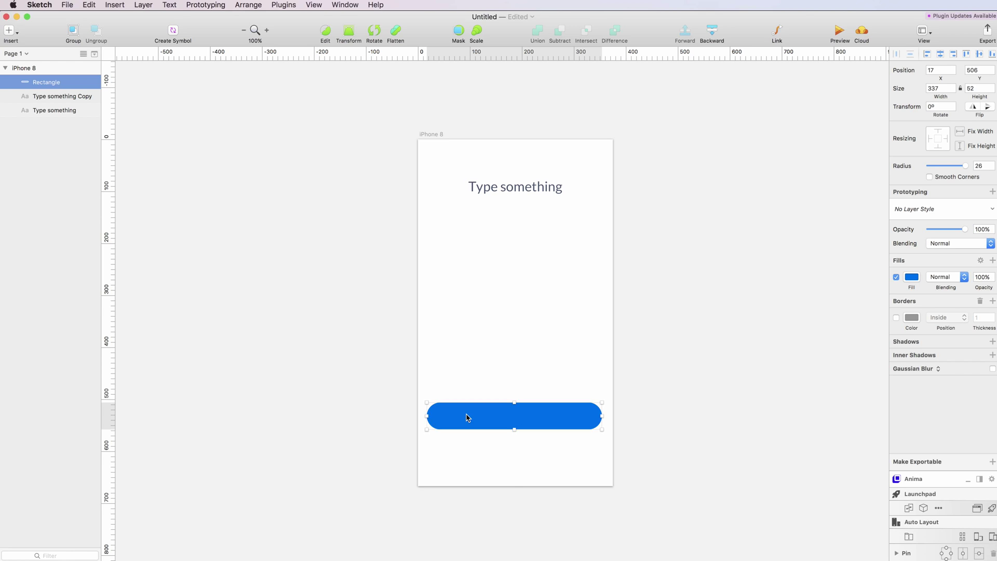
pyautogui.click(711, 31)
# Brighten the button's blue fill slightly.
pyautogui.click(911, 277)
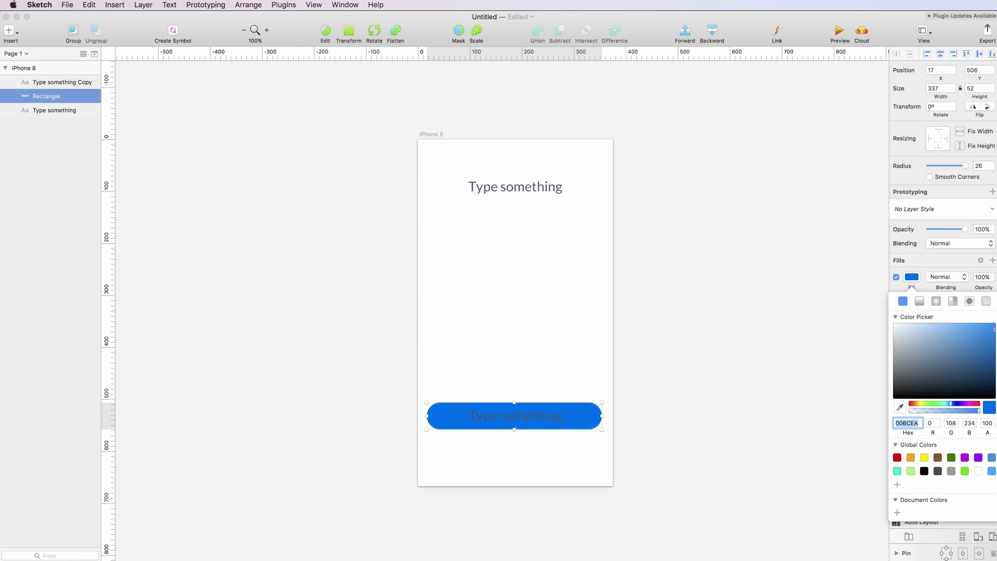
pyautogui.moveTo(994, 329); pyautogui.dragTo(994, 326)
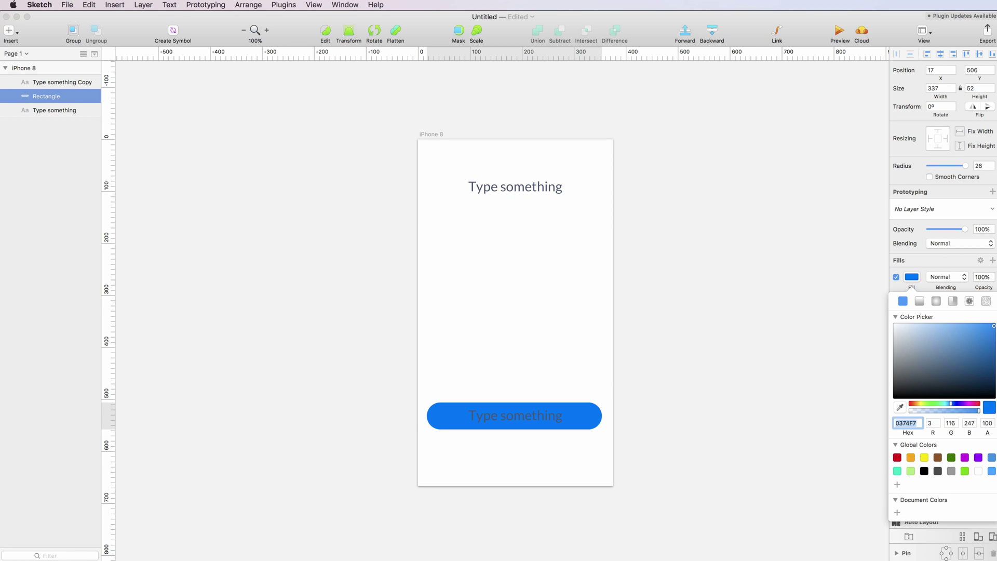
pyautogui.click(678, 394)
# Change the button label to 'CONTINUE' in white.
pyautogui.click(479, 421)
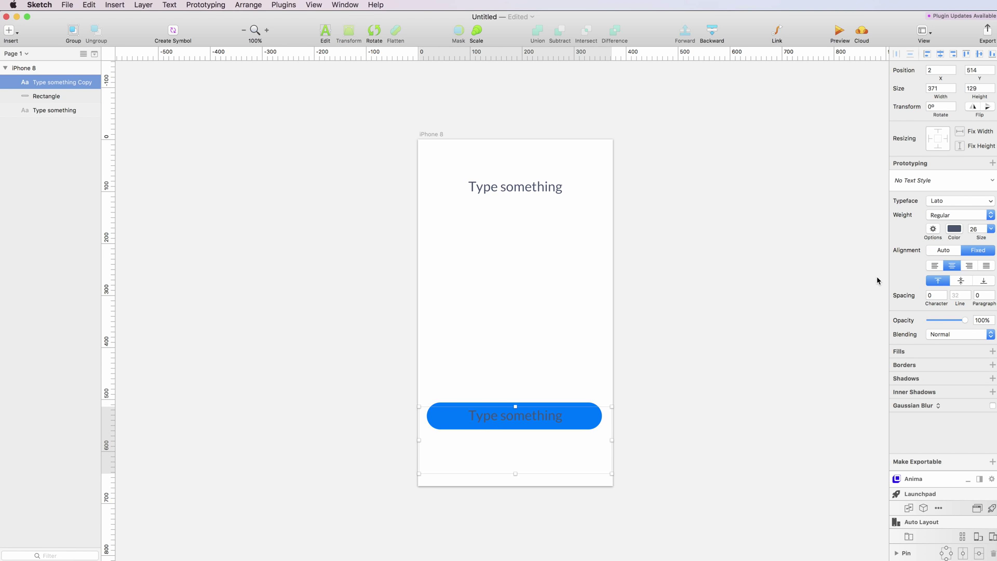
pyautogui.press('Return')
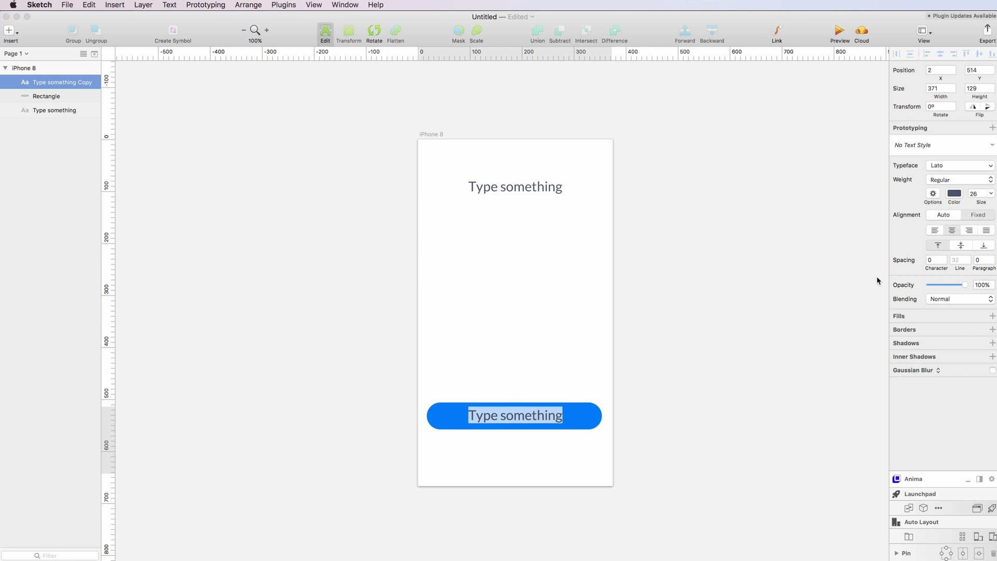
pyautogui.write('CONTINUE')
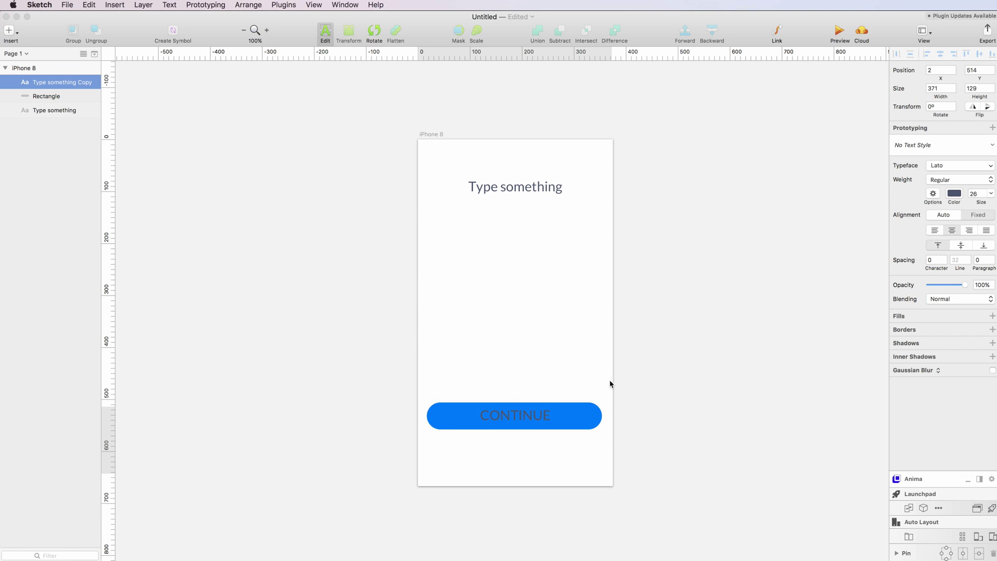
pyautogui.press('Escape')
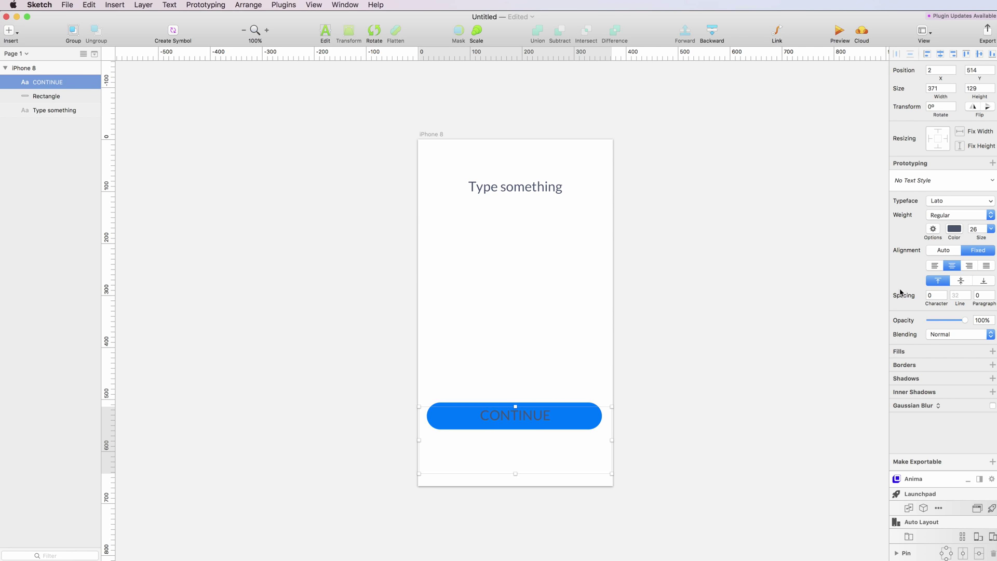
pyautogui.click(954, 229)
pyautogui.moveTo(954, 263); pyautogui.dragTo(661, 163)
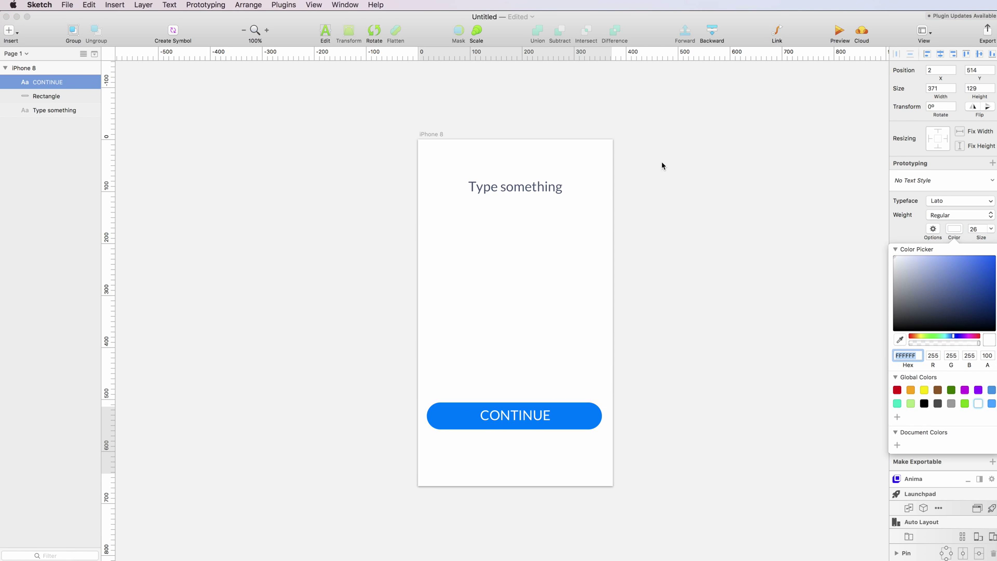
pyautogui.click(662, 369)
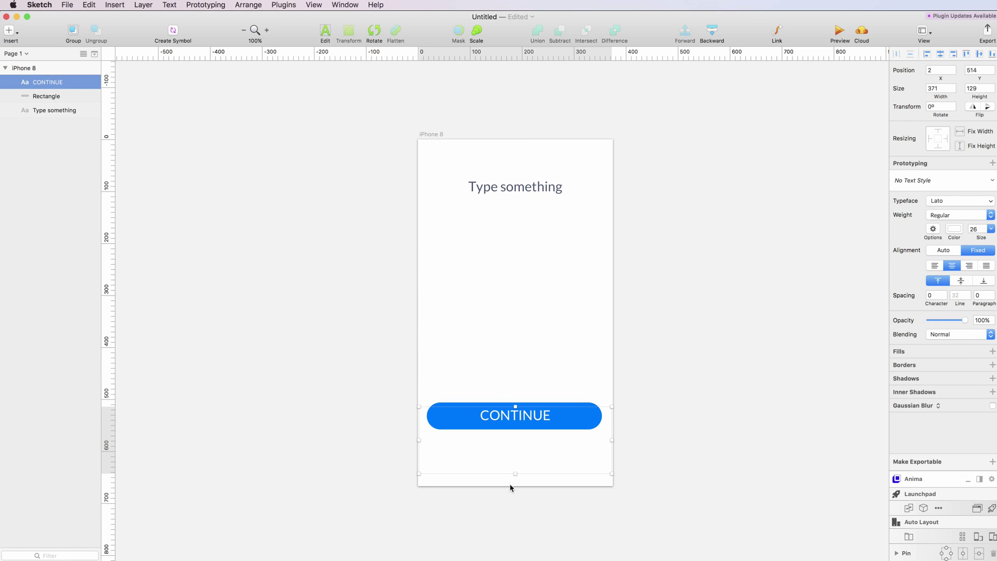
# Resize the label's text box to 335×42 and lower its size to 17.
pyautogui.moveTo(516, 474); pyautogui.dragTo(507, 428)
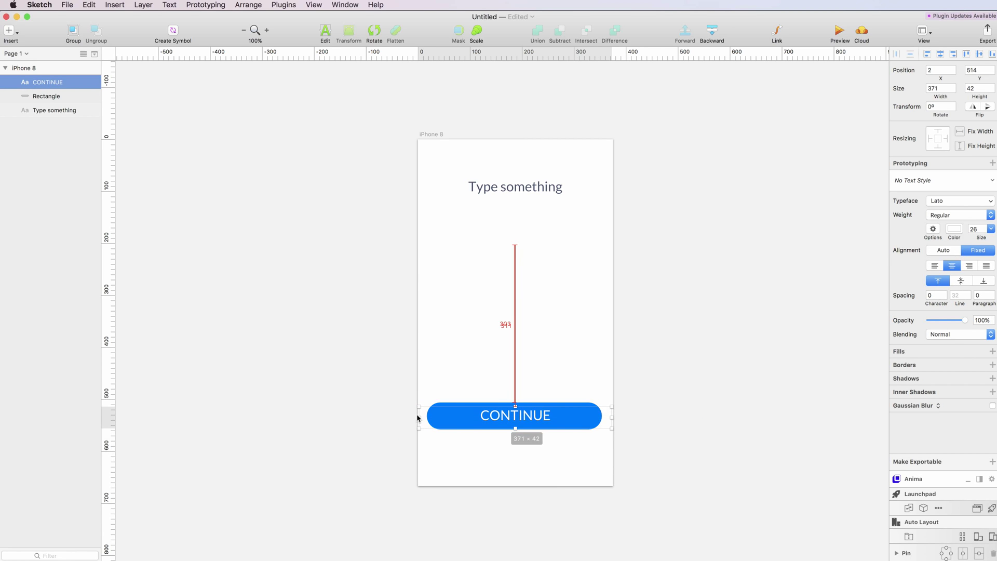
pyautogui.moveTo(418, 415); pyautogui.dragTo(429, 416)
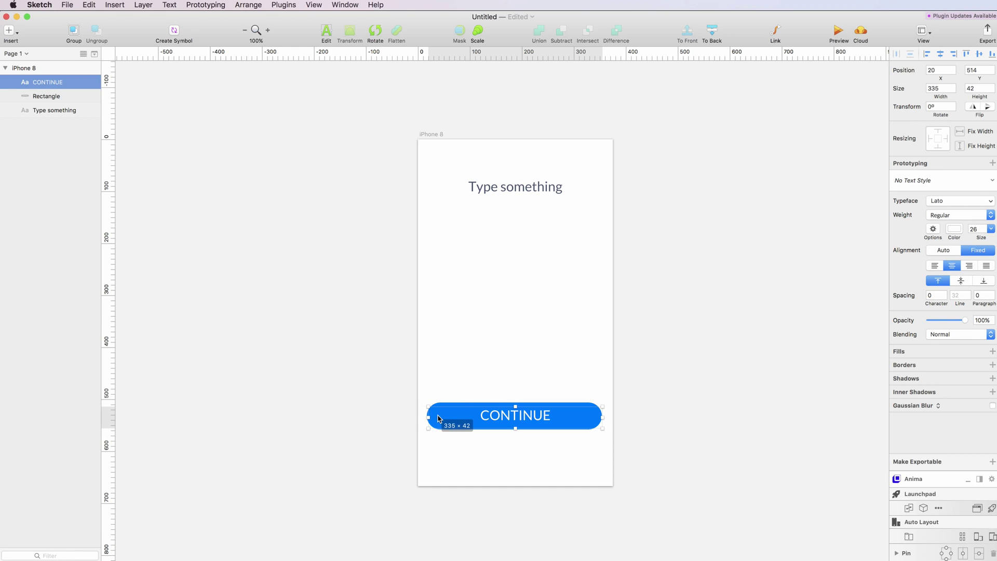
pyautogui.click(976, 230)
pyautogui.press('Down')
pyautogui.press('Down')
pyautogui.press('Down')
pyautogui.press('Down')
pyautogui.press('Down')
pyautogui.press('Down')
pyautogui.press('Down')
pyautogui.press('Down')
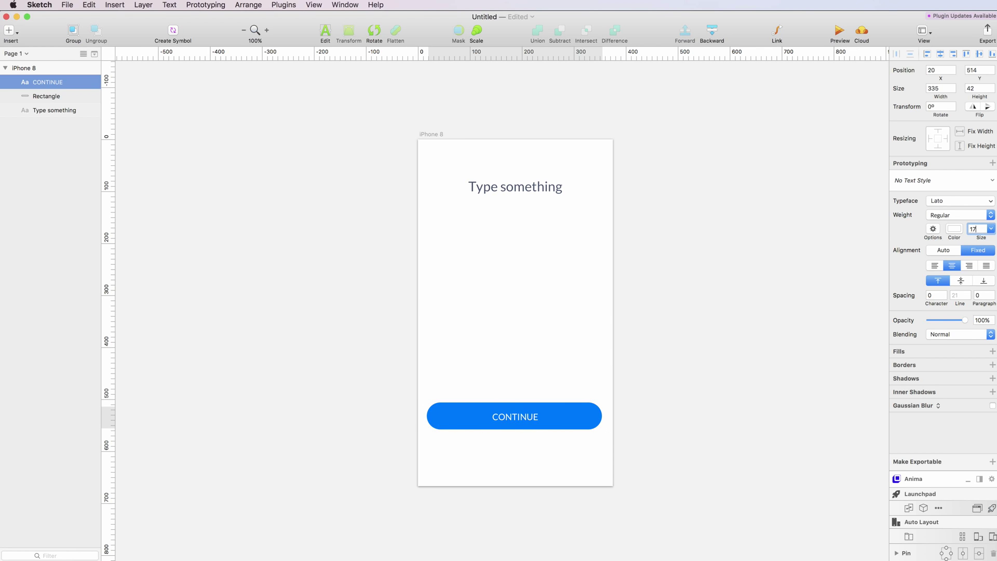
# Set the CONTINUE label to size 14, Black weight, character spacing 3.
pyautogui.press('Down')
pyautogui.press('Down')
pyautogui.press('Down')
pyautogui.click(948, 221)
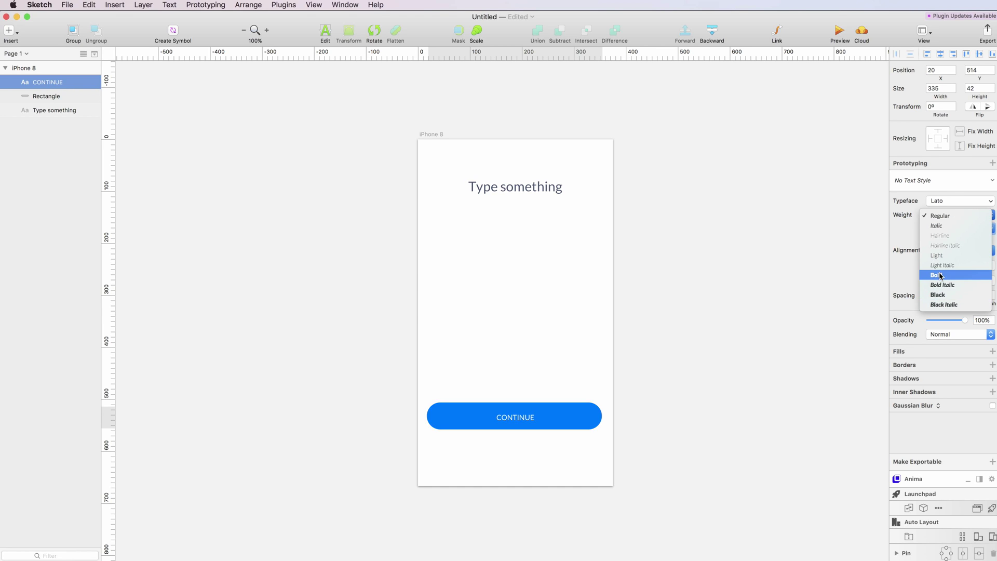
pyautogui.click(941, 275)
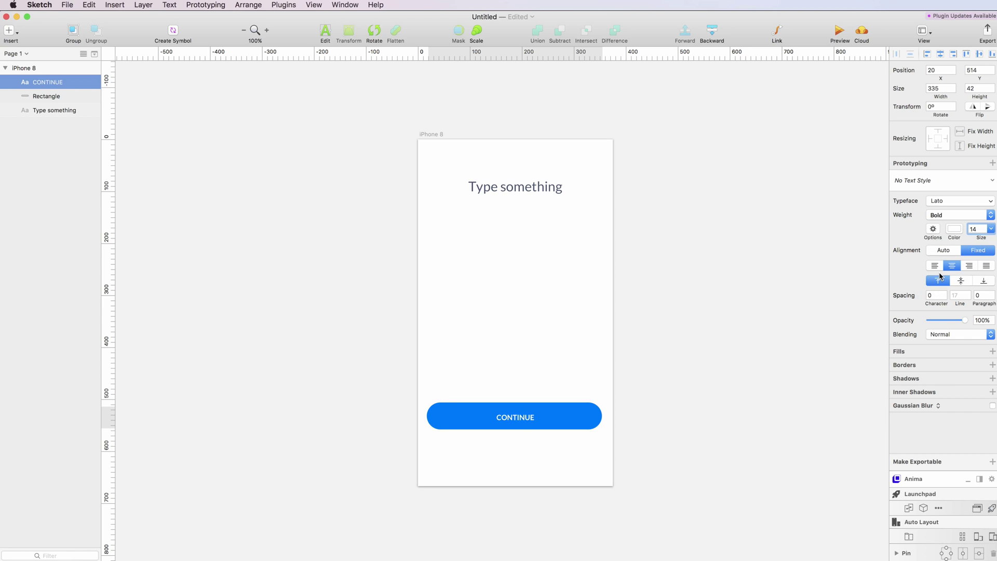
pyautogui.click(944, 218)
pyautogui.click(941, 234)
pyautogui.moveTo(945, 295); pyautogui.dragTo(945, 293)
# Nudge the CONTINUE text until it's vertically centred on the button.
pyautogui.click(616, 382)
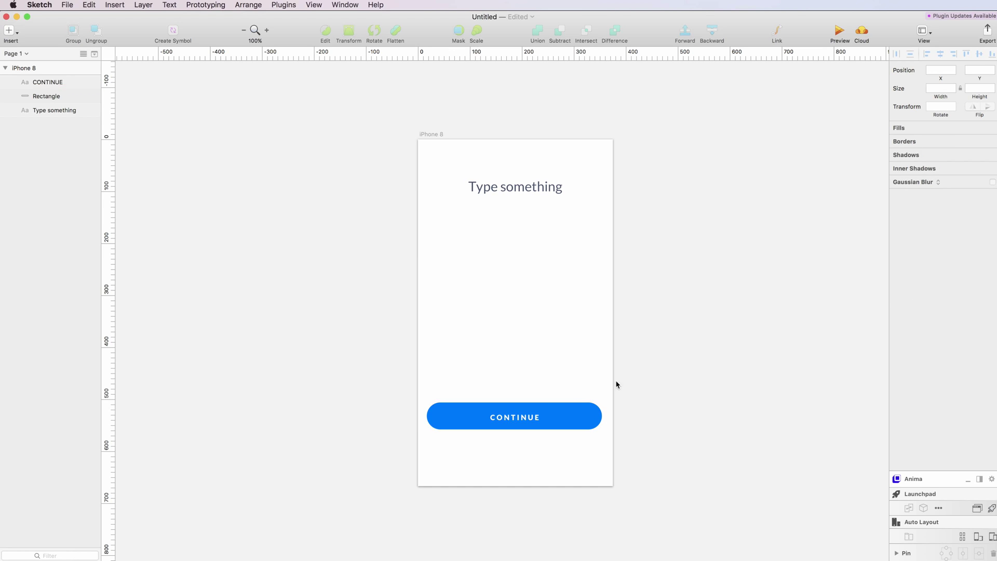
pyautogui.moveTo(535, 416); pyautogui.dragTo(532, 422)
pyautogui.press('Up')
pyautogui.press('Up')
pyautogui.press('Up')
pyautogui.press('Up')
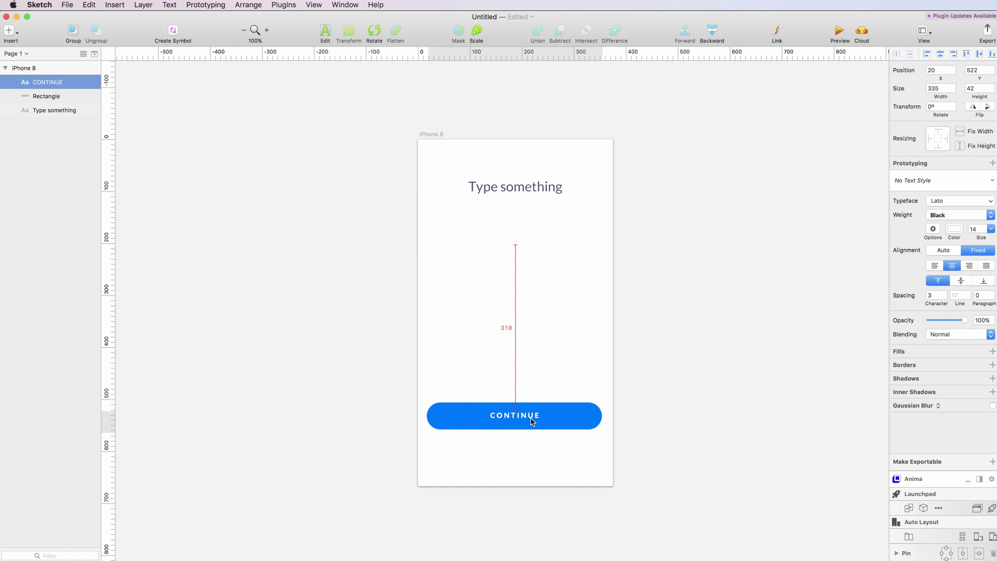
pyautogui.press('Down')
pyautogui.press('Down')
pyautogui.click(537, 365)
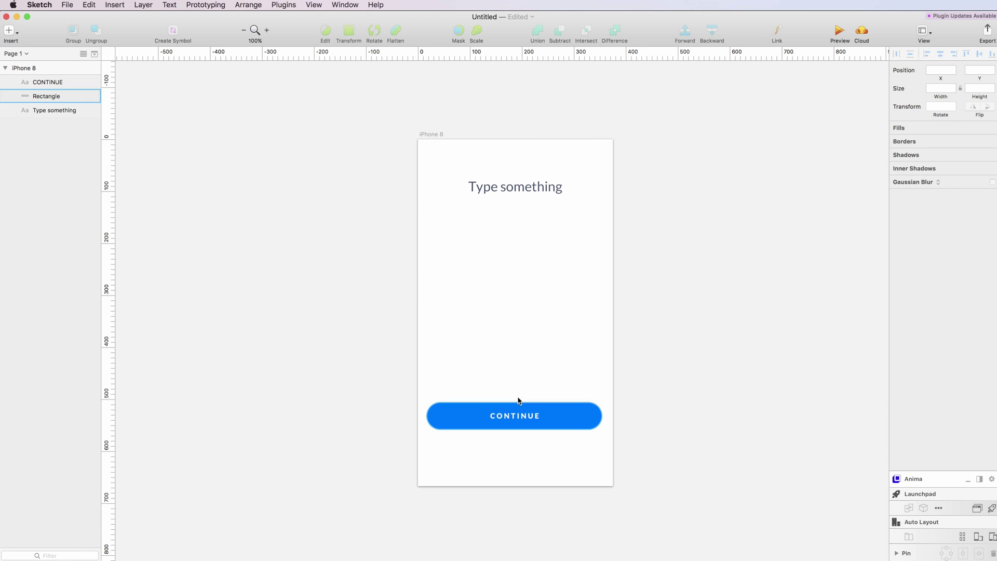
# Move the label and rectangle together 40 px lower on the artboard.
pyautogui.moveTo(475, 383); pyautogui.dragTo(558, 459)
pyautogui.hotkey('shift', 'Down')
pyautogui.hotkey('shift', 'Down')
pyautogui.hotkey('shift', 'Down')
pyautogui.hotkey('shift', 'Down')
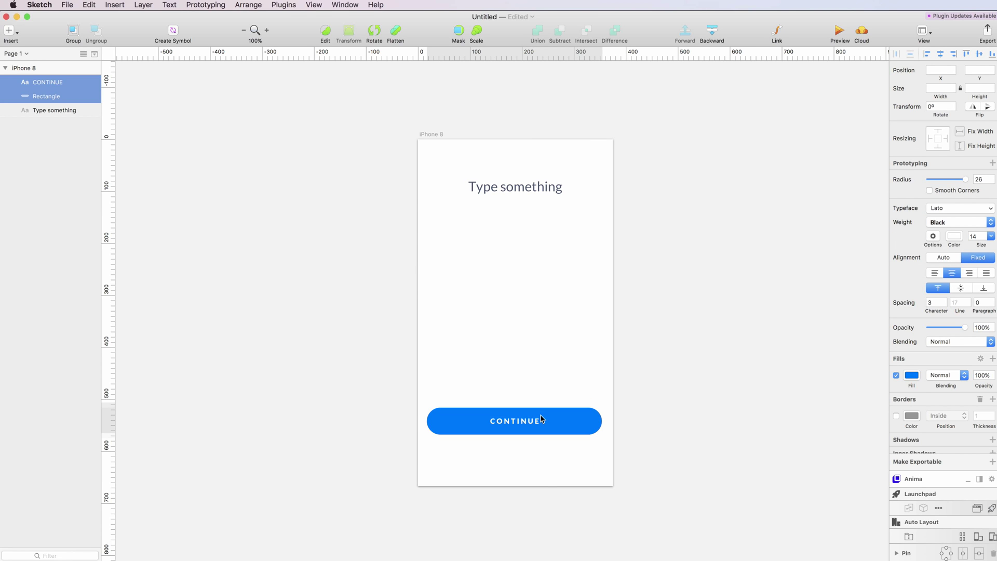
pyautogui.click(523, 372)
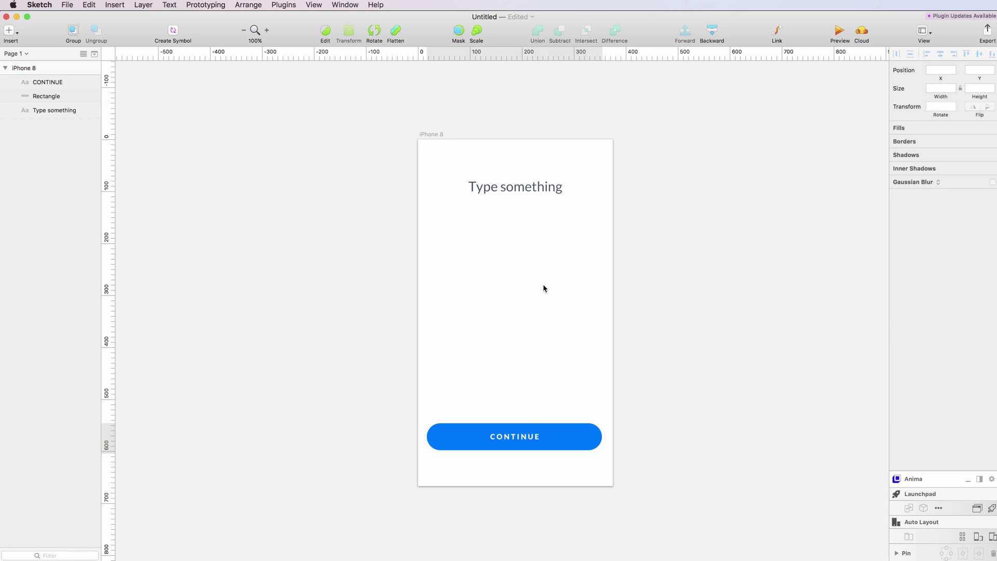
pyautogui.click(9, 30)
# Draw a borderless 8×8 oval dot above the CONTINUE button.
pyautogui.moveTo(36, 46)
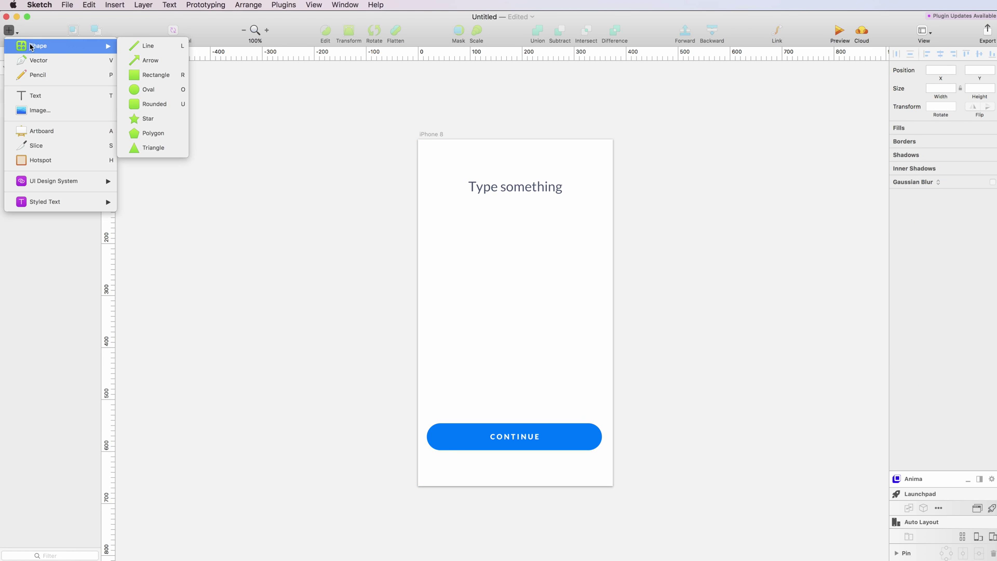
pyautogui.click(149, 90)
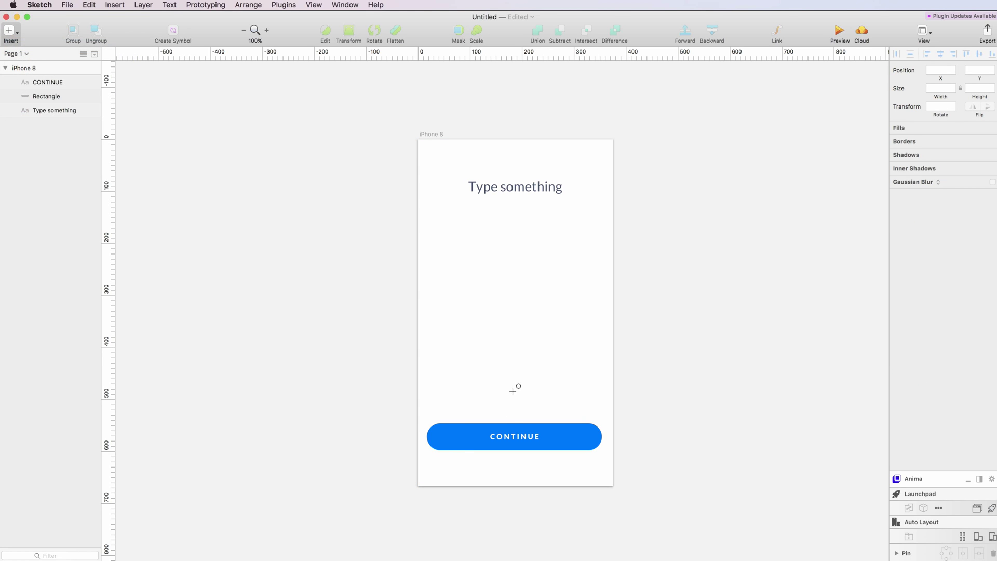
pyautogui.scroll(3, 519, 394)
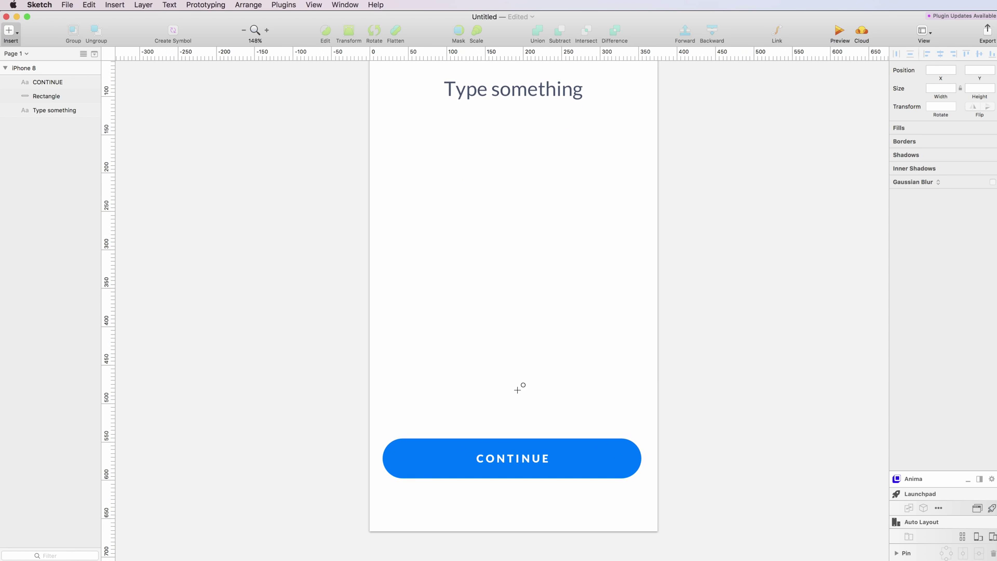
pyautogui.moveTo(513, 387); pyautogui.dragTo(514, 389)
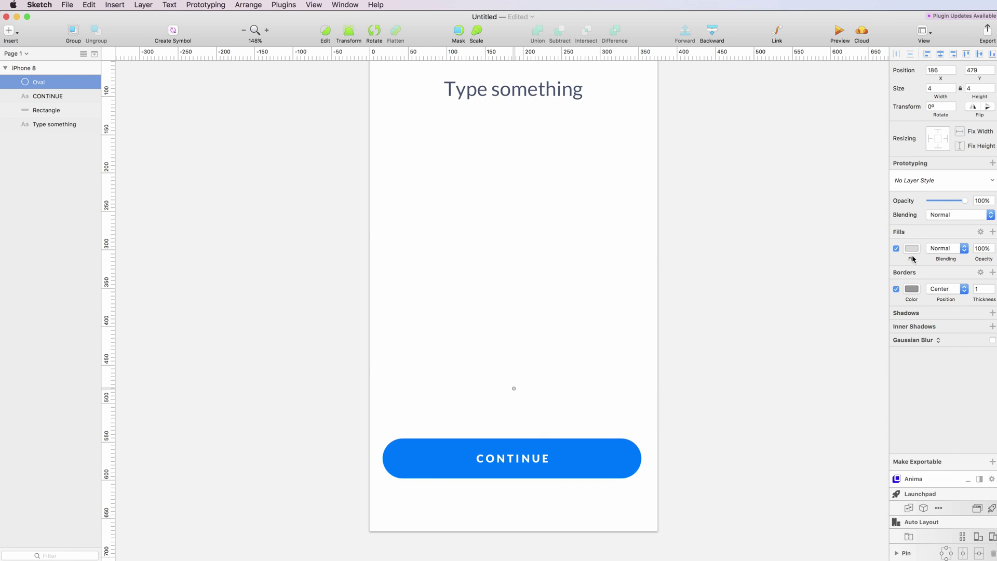
pyautogui.click(897, 290)
pyautogui.moveTo(492, 350); pyautogui.dragTo(540, 416)
pyautogui.scroll(10, 541, 416)
pyautogui.moveTo(506, 389); pyautogui.dragTo(511, 386)
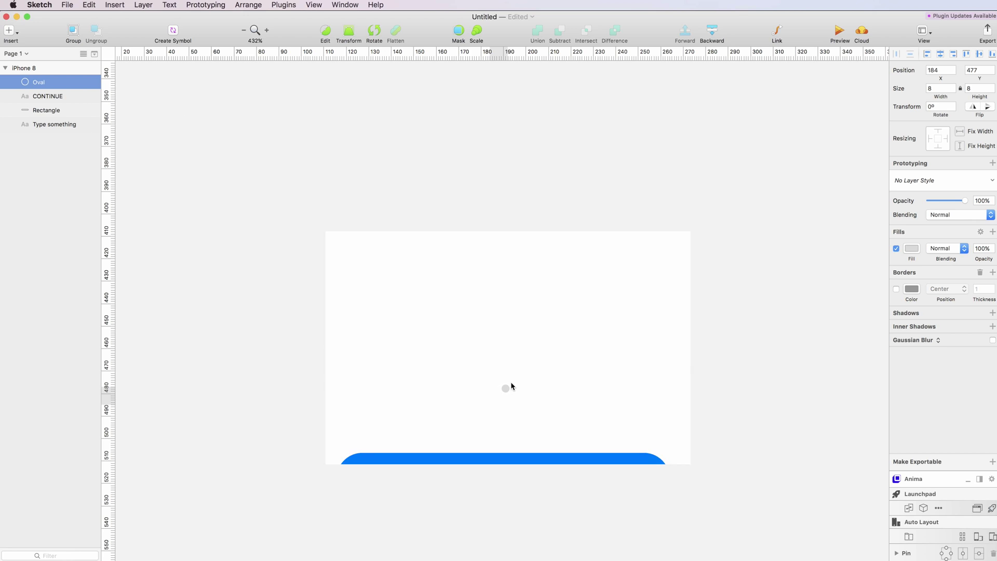
# Duplicate the dot into a row of three, 10 px apart, and eyedrop the button's blue into the first.
pyautogui.scroll(-5, 512, 386)
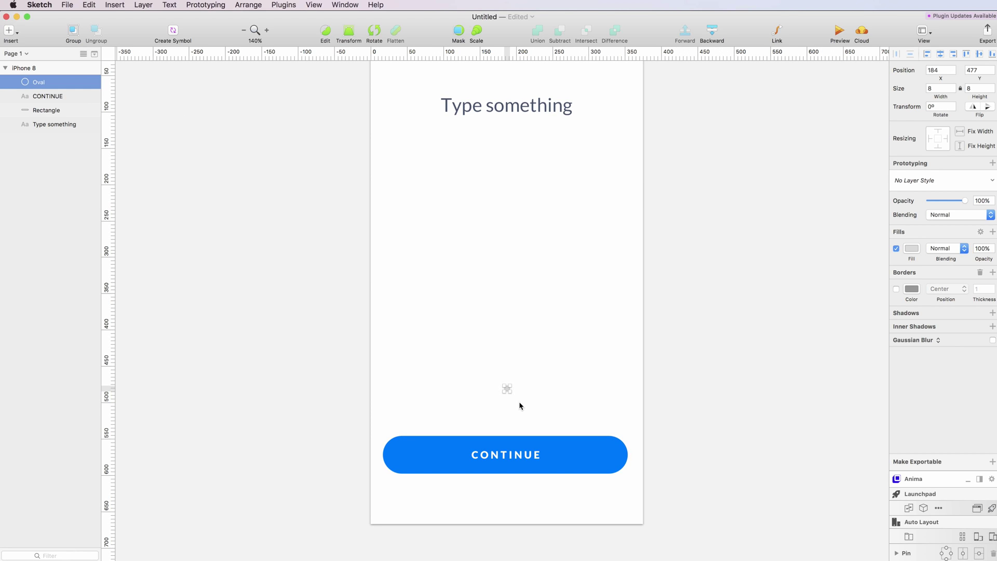
pyautogui.scroll(5, 507, 389)
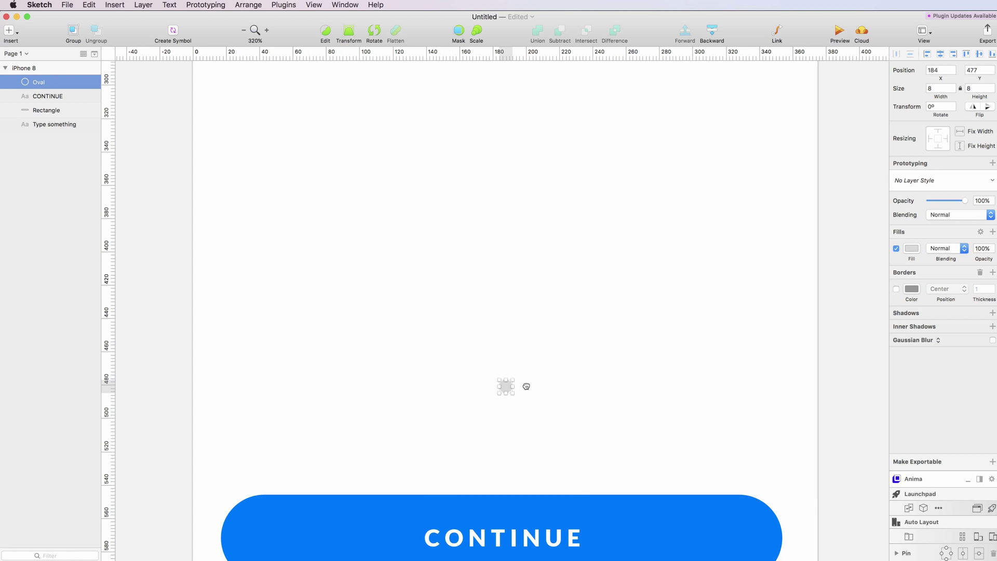
pyautogui.moveTo(507, 386)
pyautogui.keyDown('alt'); pyautogui.mouseDown()
pyautogui.moveTo(535, 386)
pyautogui.moveTo(483, 386)
pyautogui.mouseUp(); pyautogui.keyUp('alt')
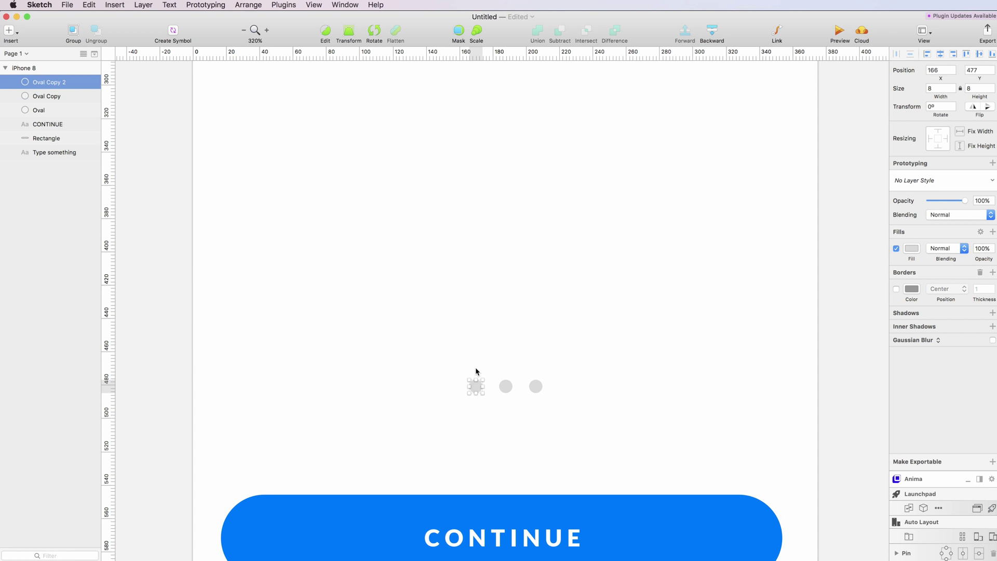
pyautogui.press('super+1')
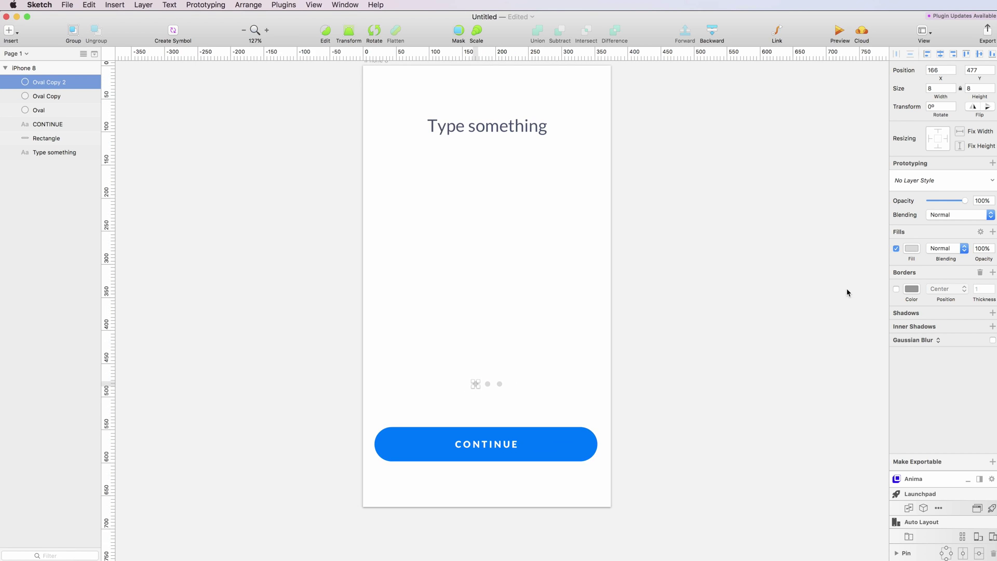
pyautogui.click(912, 248)
pyautogui.click(900, 378)
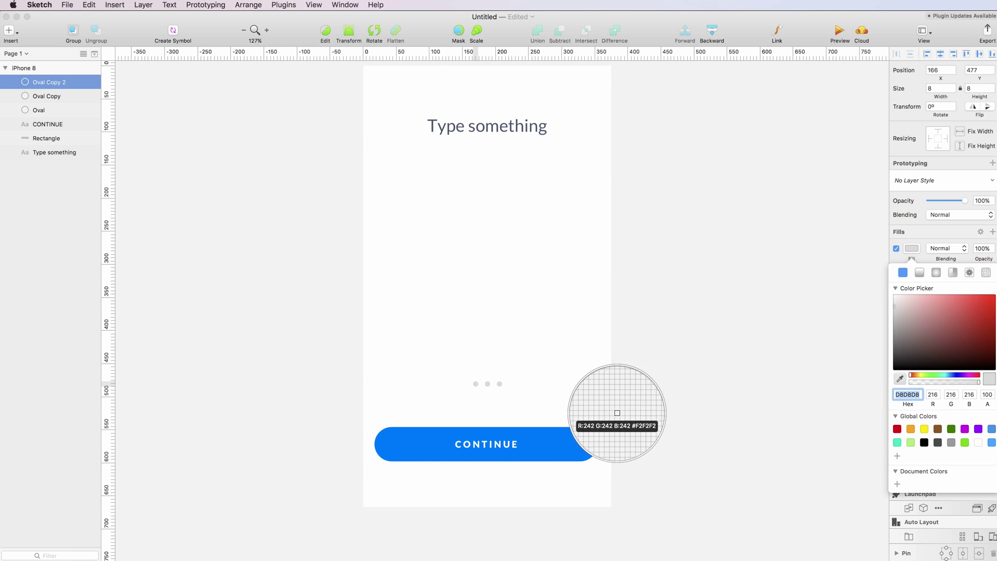
pyautogui.click(556, 441)
pyautogui.press('Escape')
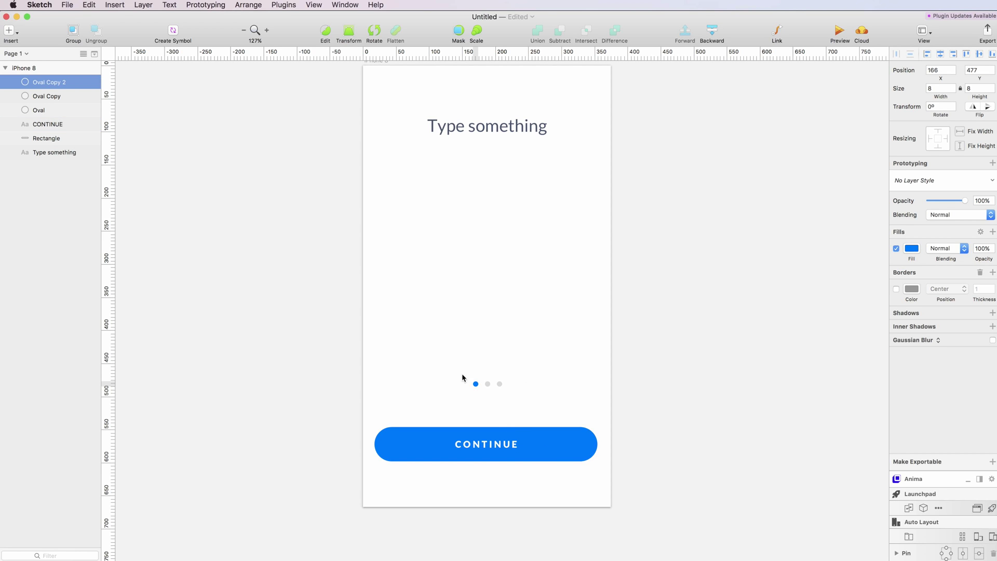
pyautogui.moveTo(453, 370); pyautogui.dragTo(518, 395)
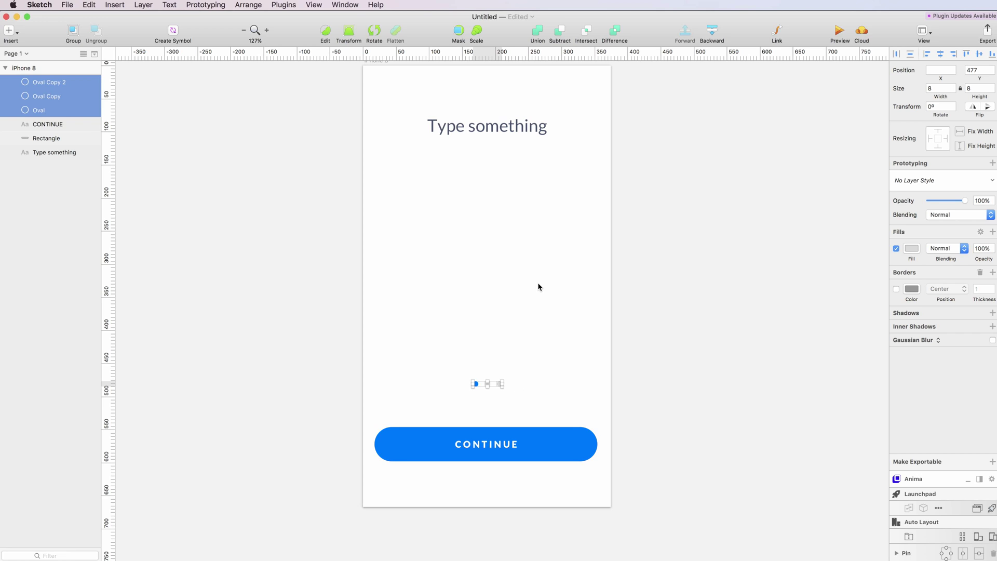
pyautogui.hscroll(-2, 528, 349)
pyautogui.click(530, 347)
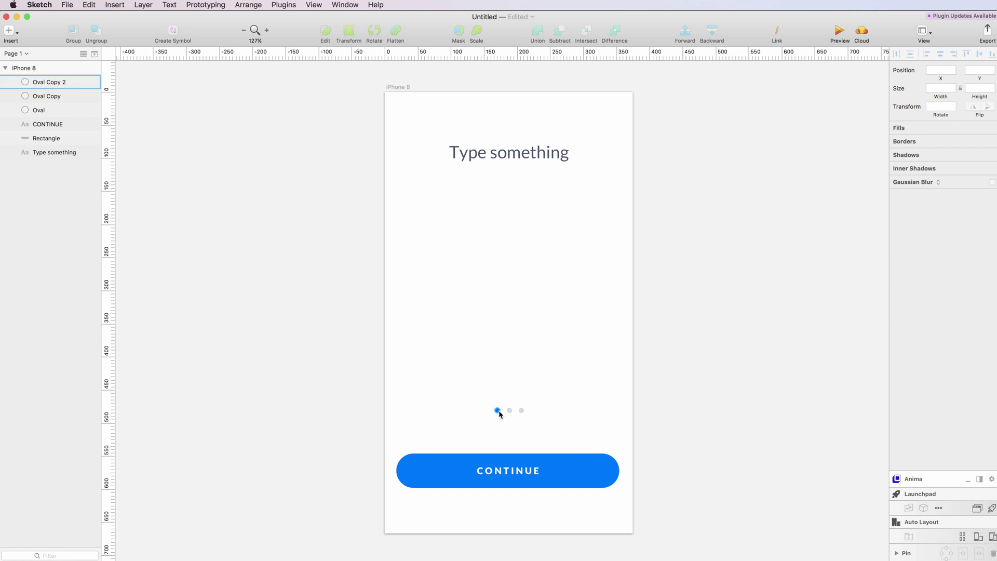
pyautogui.moveTo(481, 397); pyautogui.dragTo(546, 427)
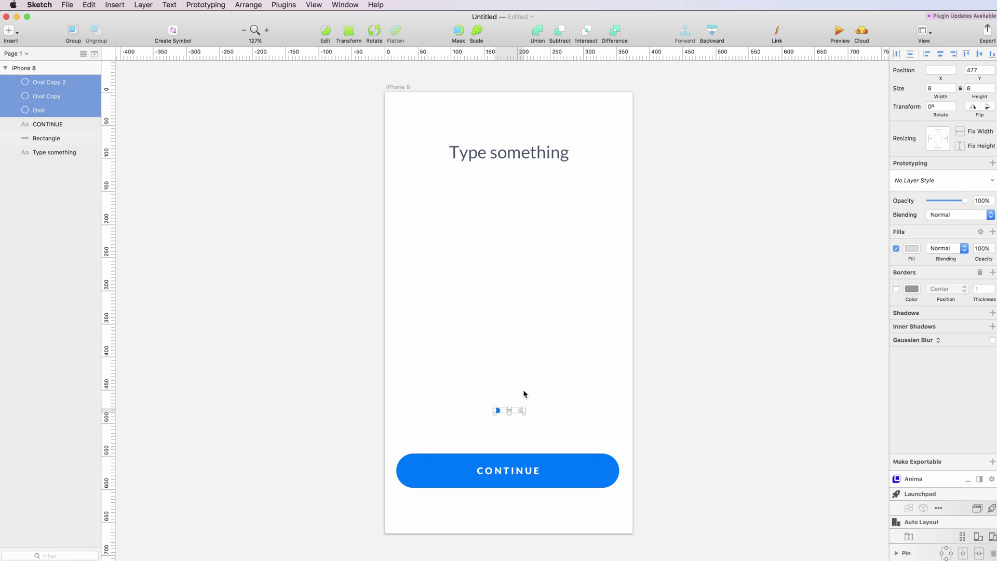
pyautogui.press('super+g')
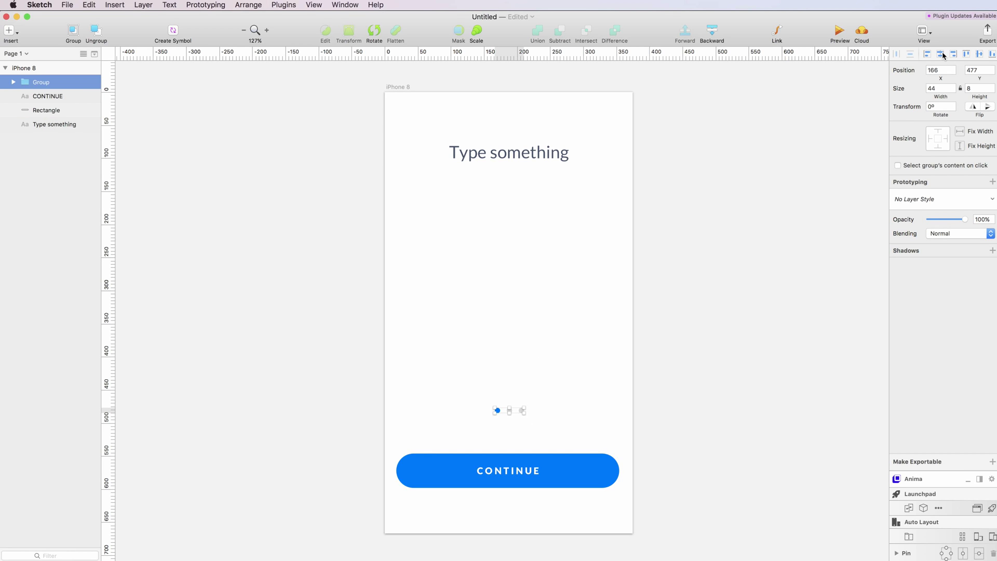
pyautogui.click(632, 356)
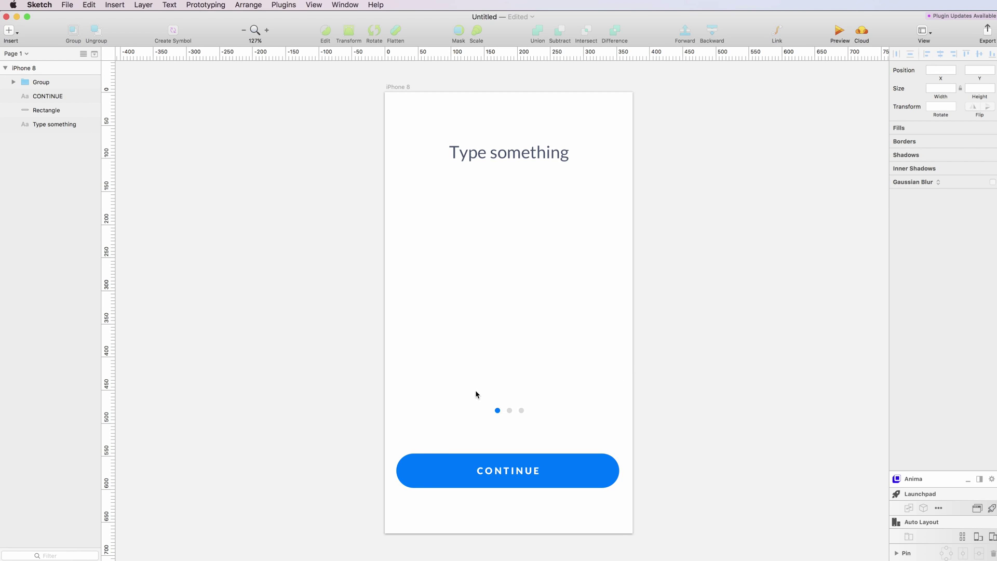
pyautogui.moveTo(480, 395); pyautogui.dragTo(541, 419)
pyautogui.press('super+shift+g')
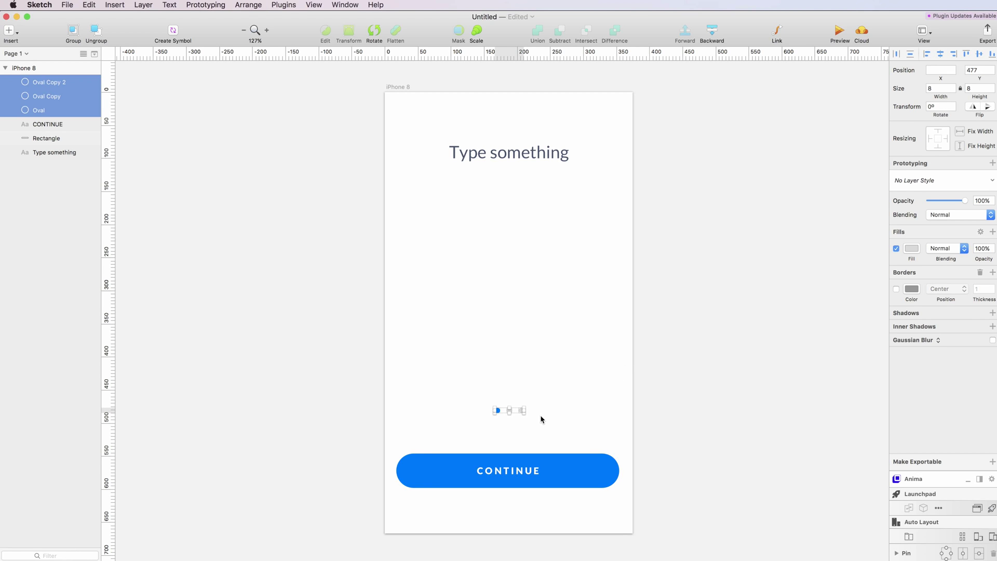
pyautogui.click(616, 384)
pyautogui.scroll(1, 615, 363)
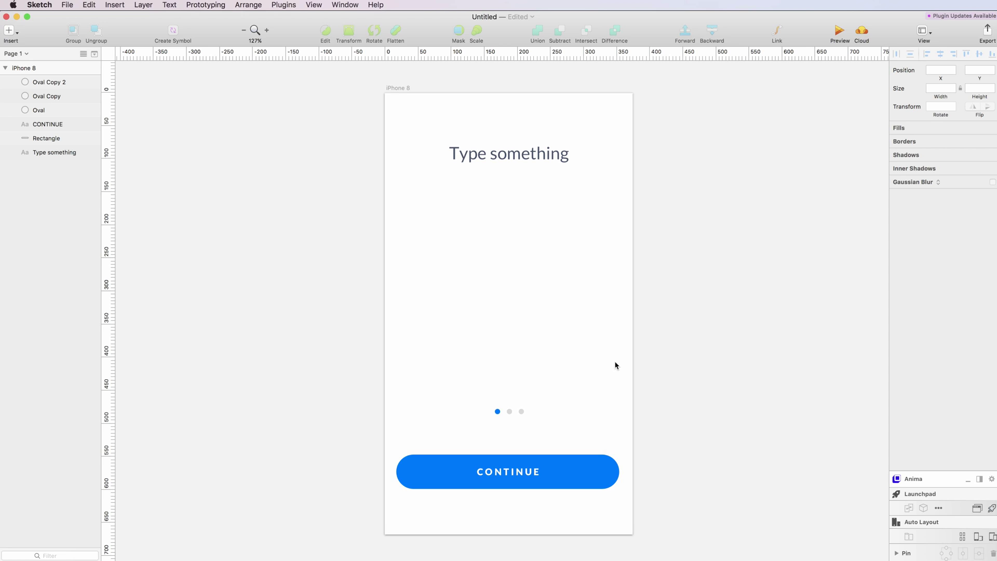
pyautogui.click(535, 489)
pyautogui.keyDown('shift'); pyautogui.click(550, 493); pyautogui.keyUp('shift')
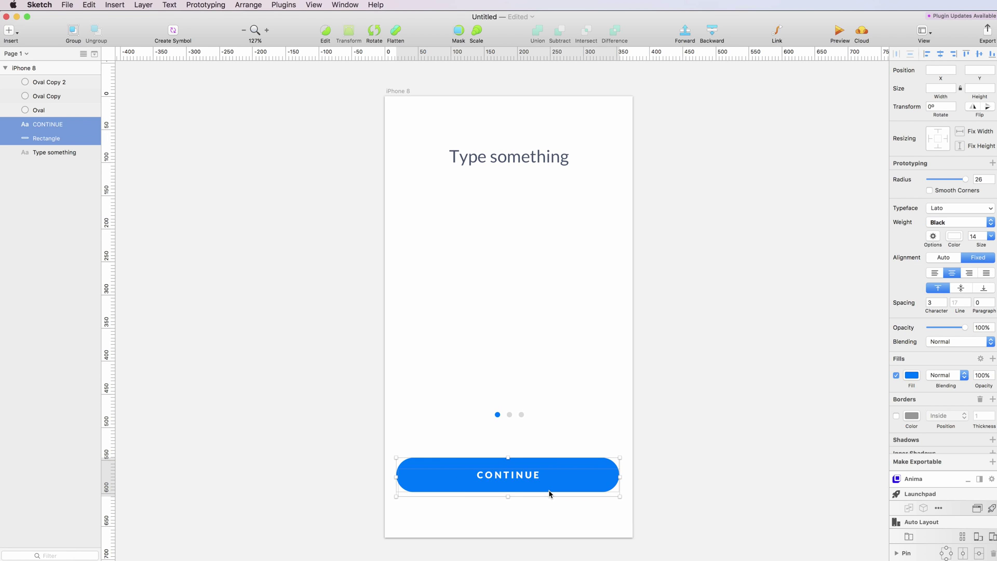
pyautogui.press('Up')
pyautogui.press('Up')
pyautogui.press('Down')
pyautogui.press('Down')
pyautogui.press('Down')
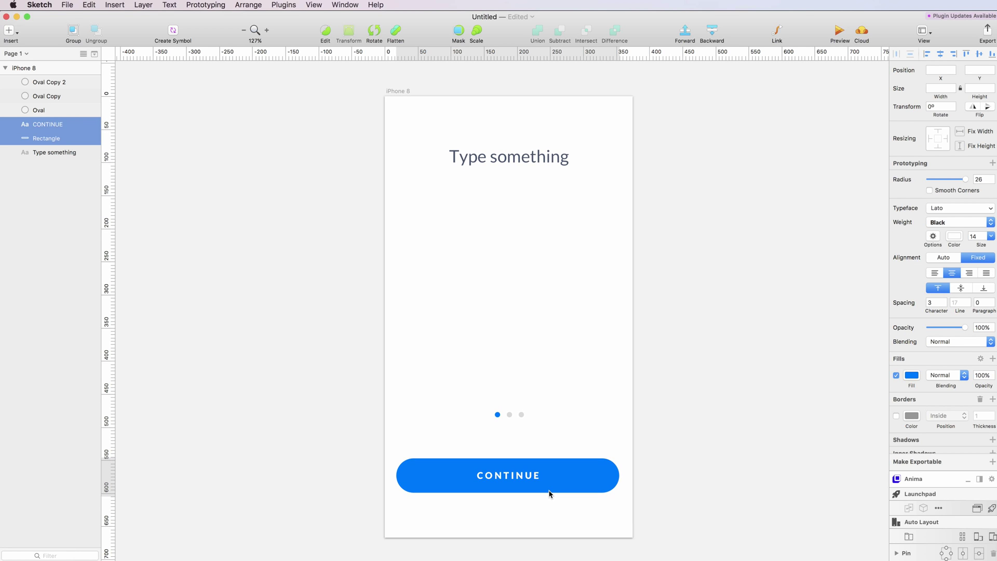
pyautogui.press('Up')
pyautogui.hscroll(2, 550, 493)
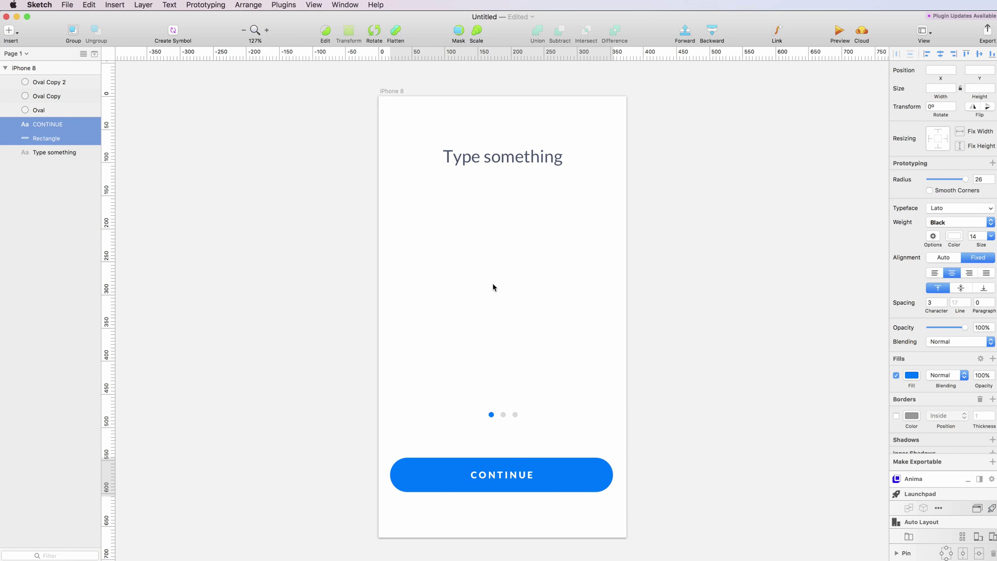
pyautogui.click(492, 283)
pyautogui.scroll(-3, 398, 301)
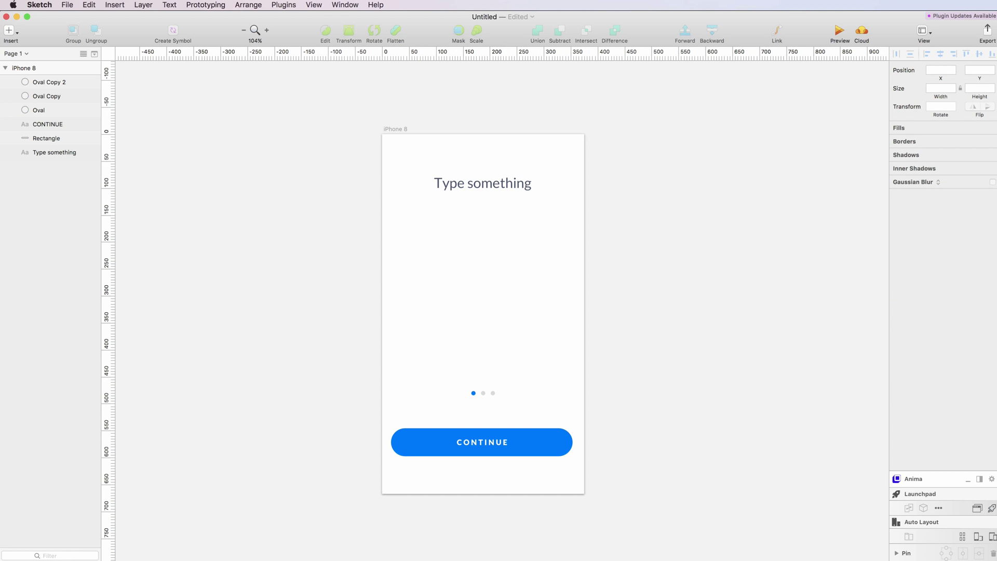
pyautogui.rightClick(123, 530)
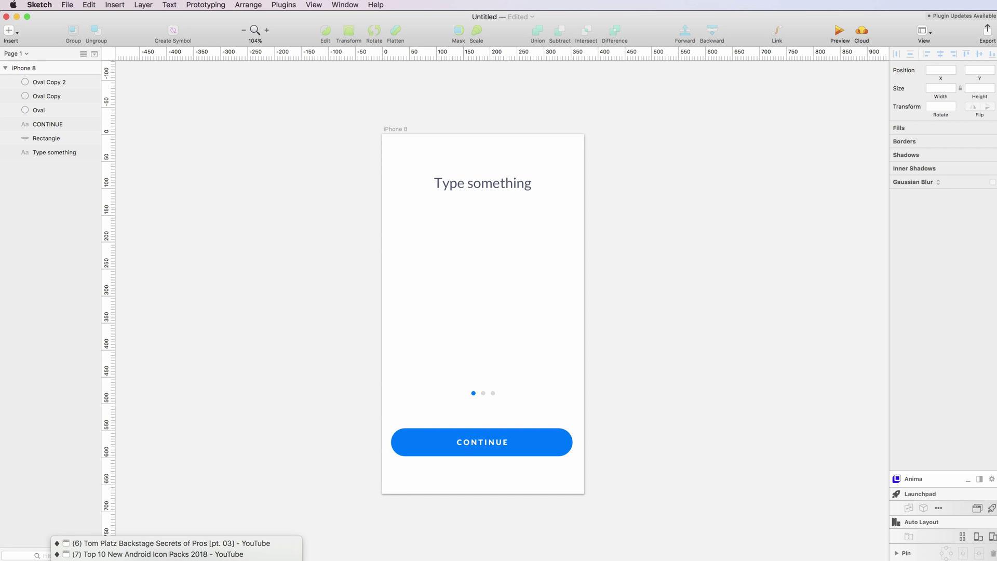
# Resize the Safari window and open the Material icons page.
pyautogui.click(254, 543)
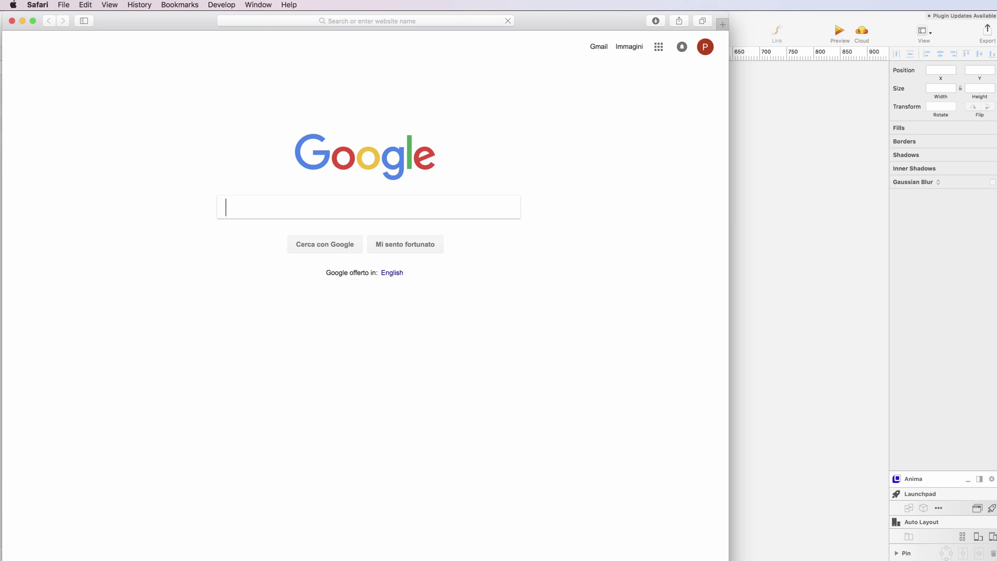
pyautogui.moveTo(728, 560)
pyautogui.mouseDown()
pyautogui.moveTo(753, 494)
pyautogui.moveTo(715, 560)
pyautogui.mouseUp()
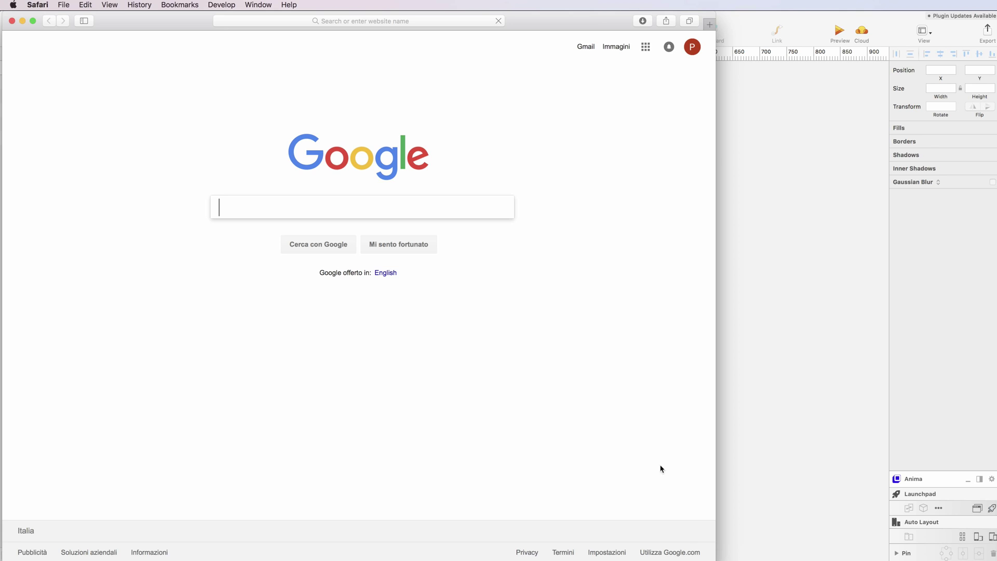
pyautogui.click(406, 21)
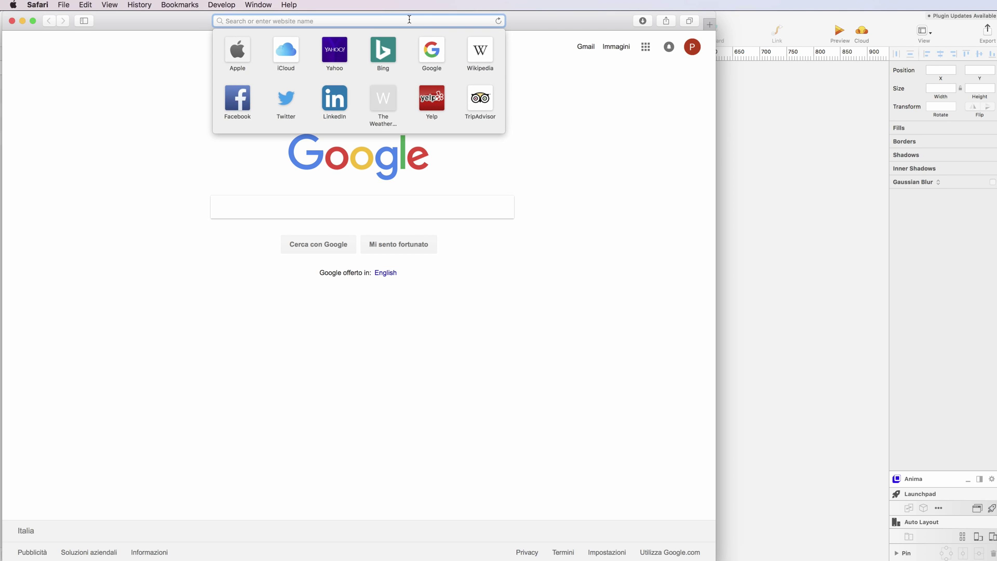
pyautogui.write('mat')
pyautogui.press('Down')
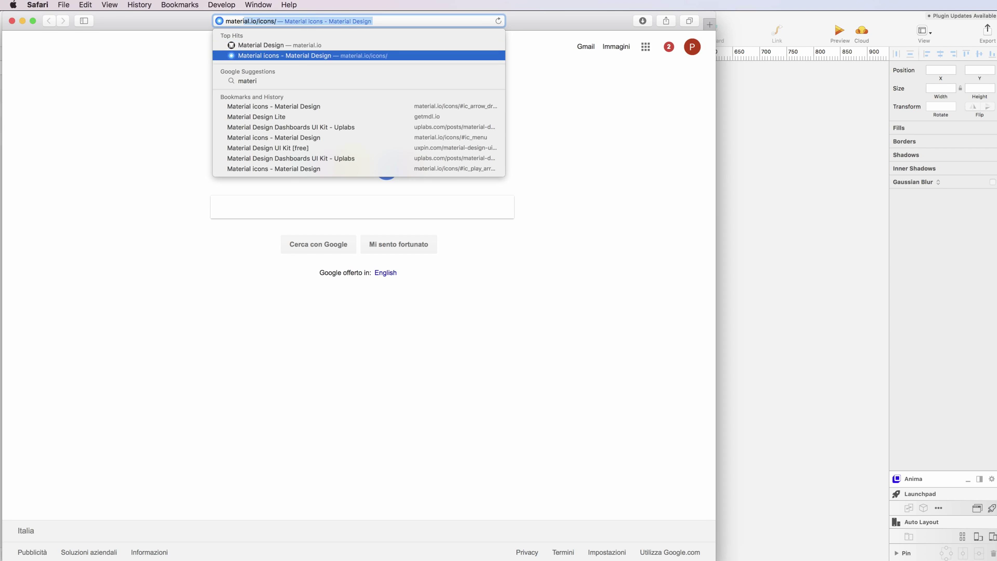
pyautogui.press('Return')
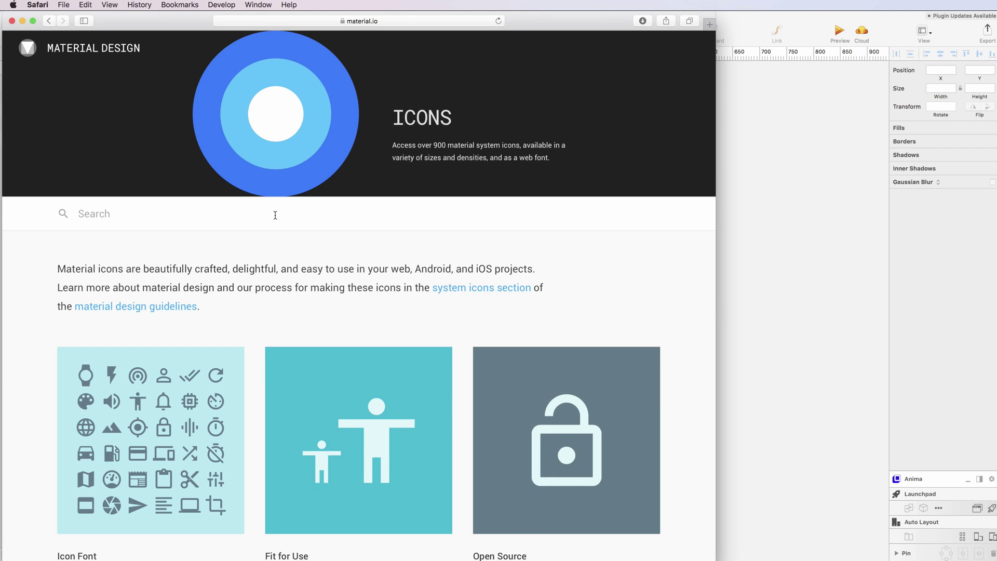
# Download the account balance icon as SVG, then show Sketch with the Downloads stack open.
pyautogui.scroll(-10, 275, 215)
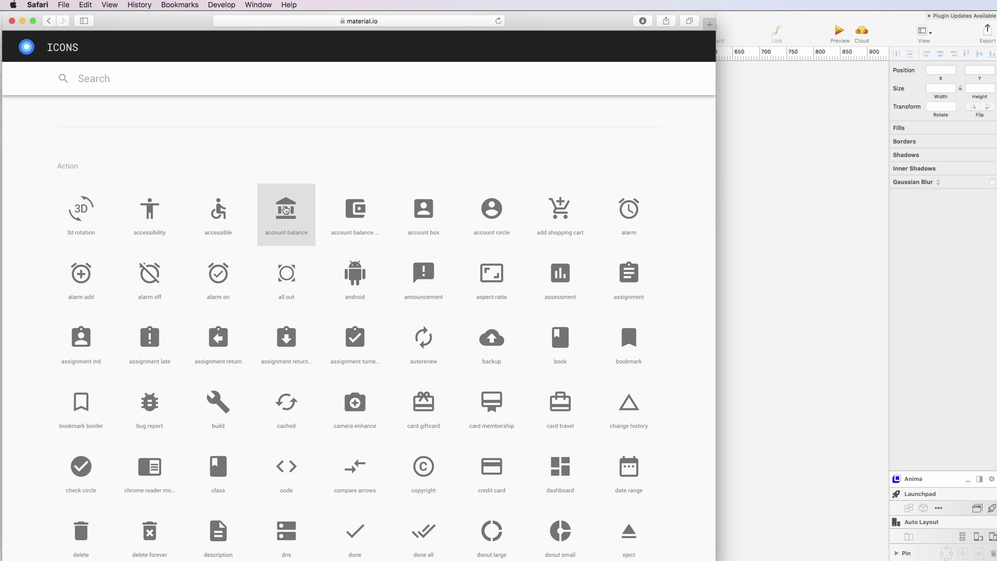
pyautogui.click(300, 218)
pyautogui.click(537, 548)
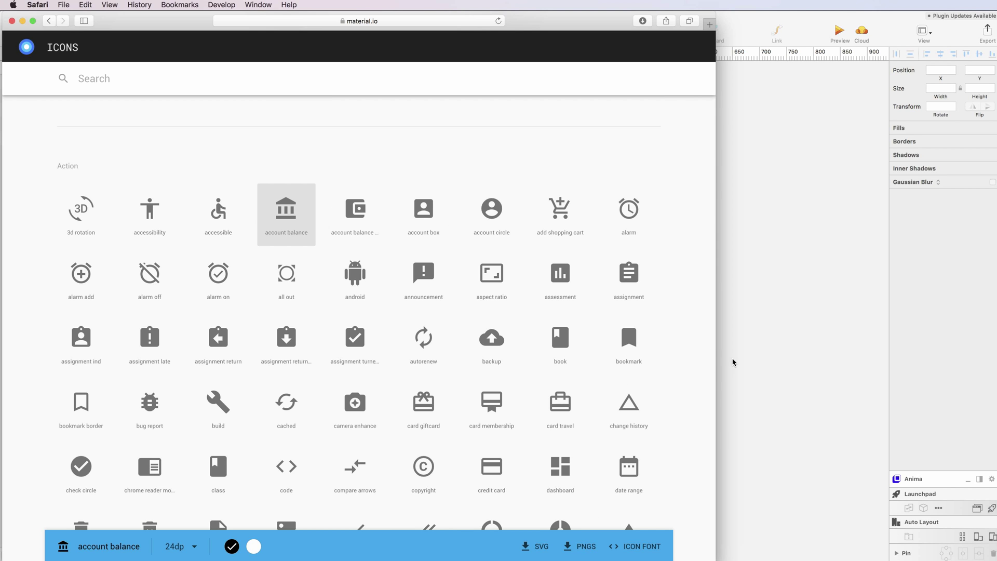
pyautogui.click(763, 364)
pyautogui.click(862, 556)
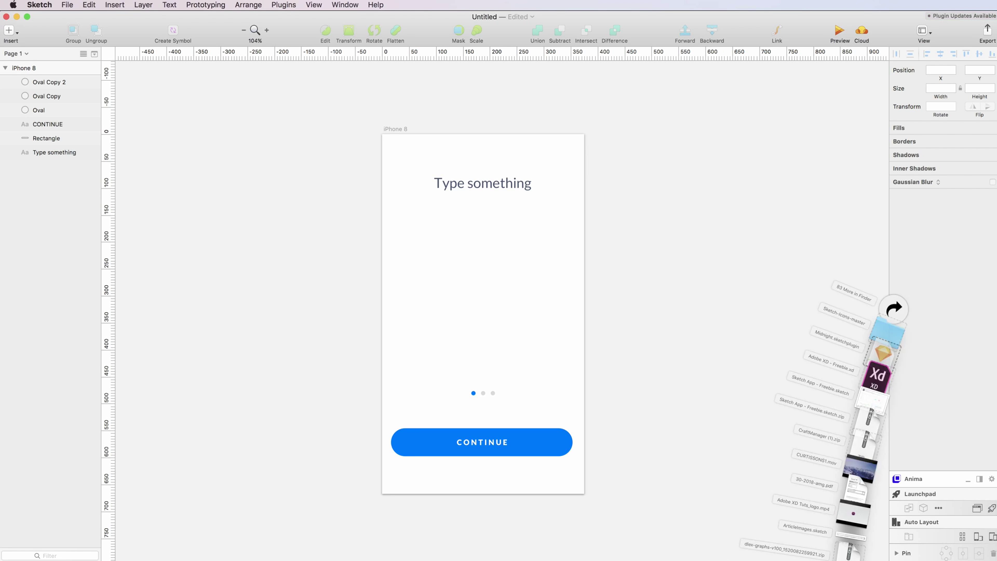
# Drop the account balance SVG onto the artboard, scale it to 103×103, and centre it horizontally.
pyautogui.moveTo(859, 545); pyautogui.dragTo(487, 303)
pyautogui.scroll(5, 500, 291)
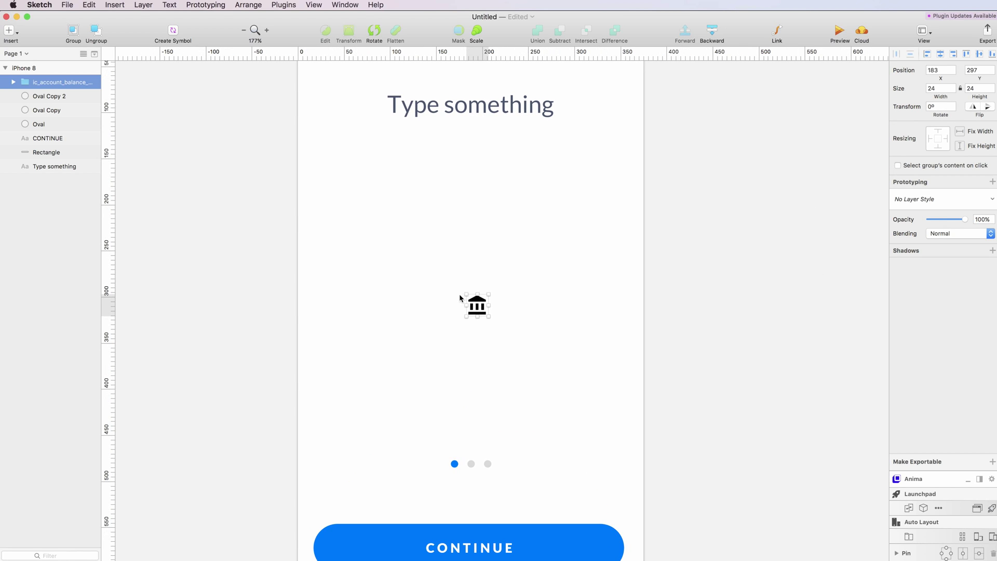
pyautogui.moveTo(488, 294); pyautogui.dragTo(561, 205)
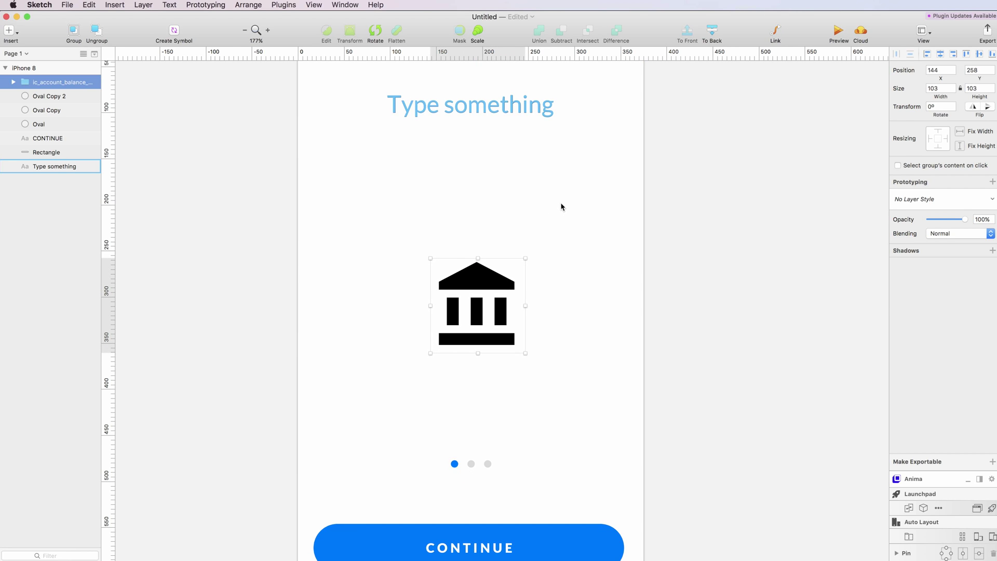
pyautogui.scroll(3, 561, 205)
pyautogui.scroll(-3, 562, 227)
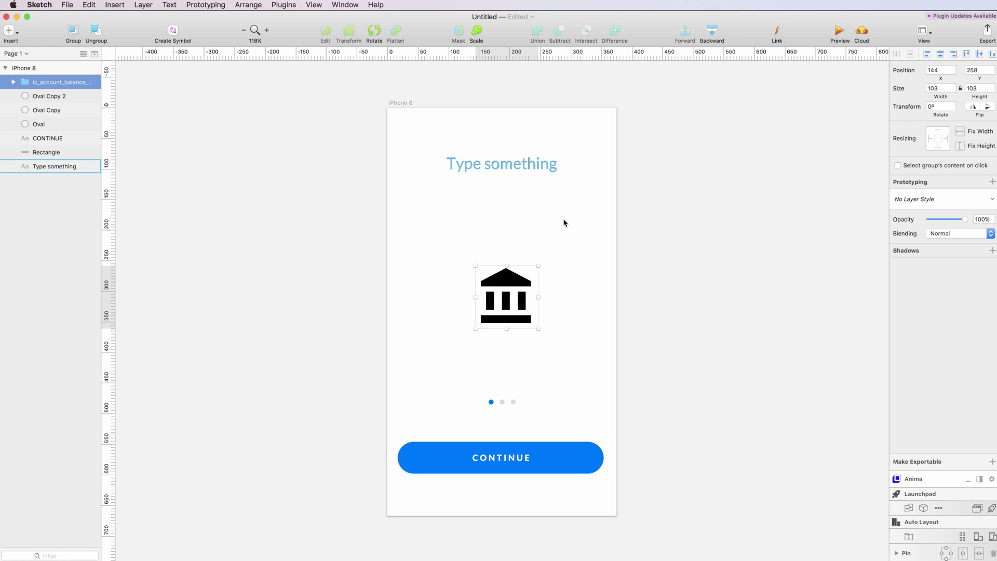
pyautogui.click(940, 53)
pyautogui.click(540, 290)
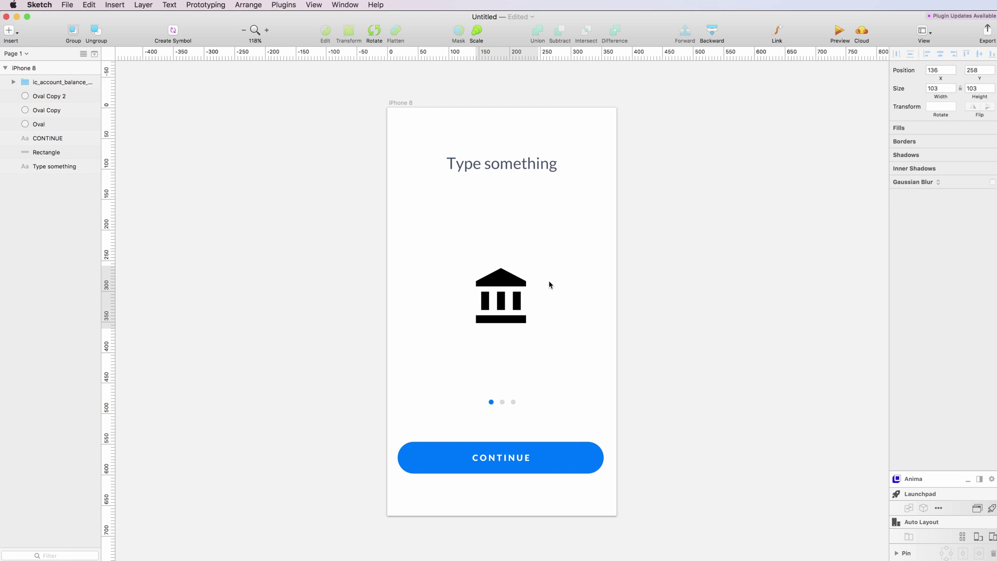
pyautogui.click(496, 285)
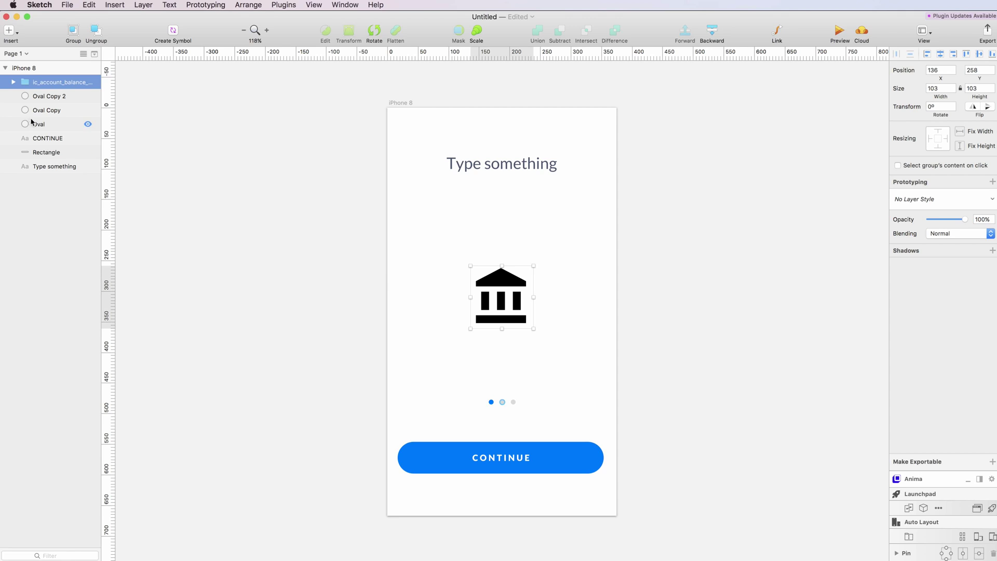
pyautogui.click(14, 84)
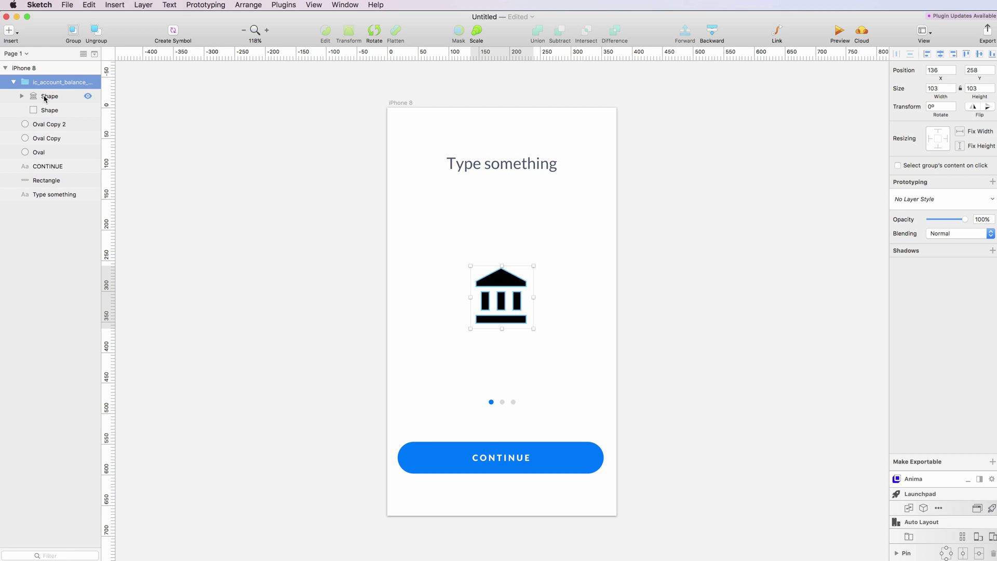
# Delete the icon's empty inner shape, ungroup it, centre it horizontally and nudge it up.
pyautogui.click(45, 111)
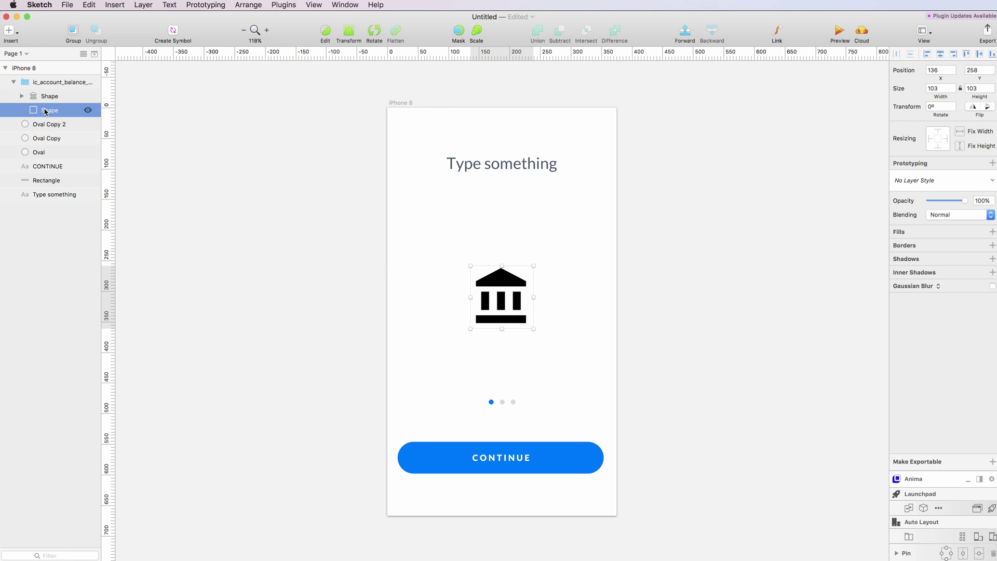
pyautogui.press('Delete')
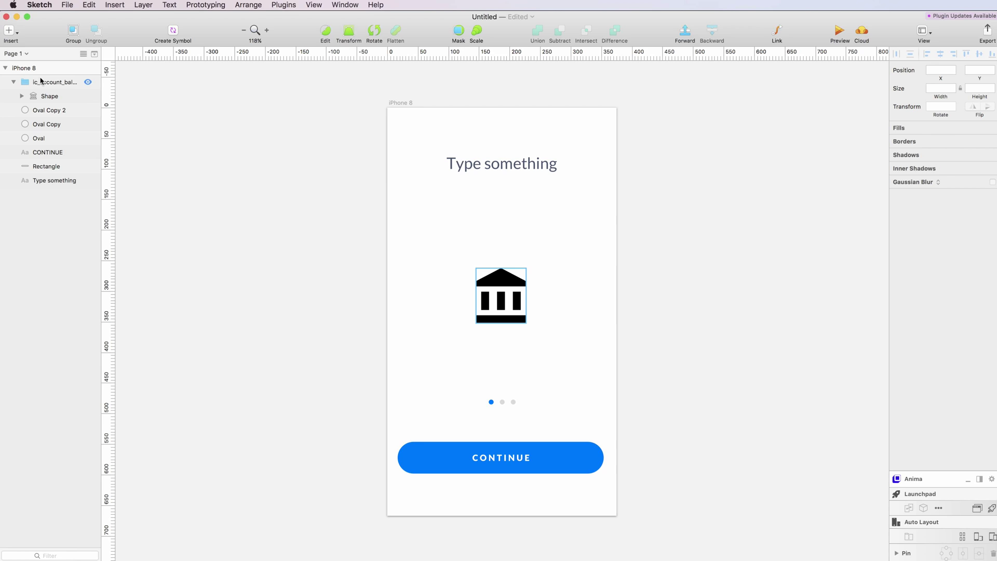
pyautogui.click(55, 83)
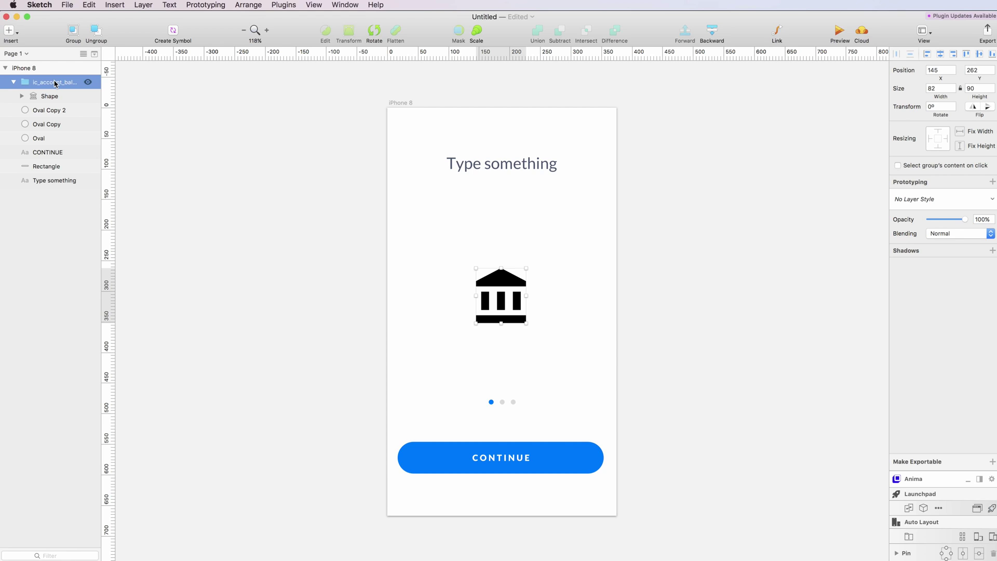
pyautogui.press('super+shift+g')
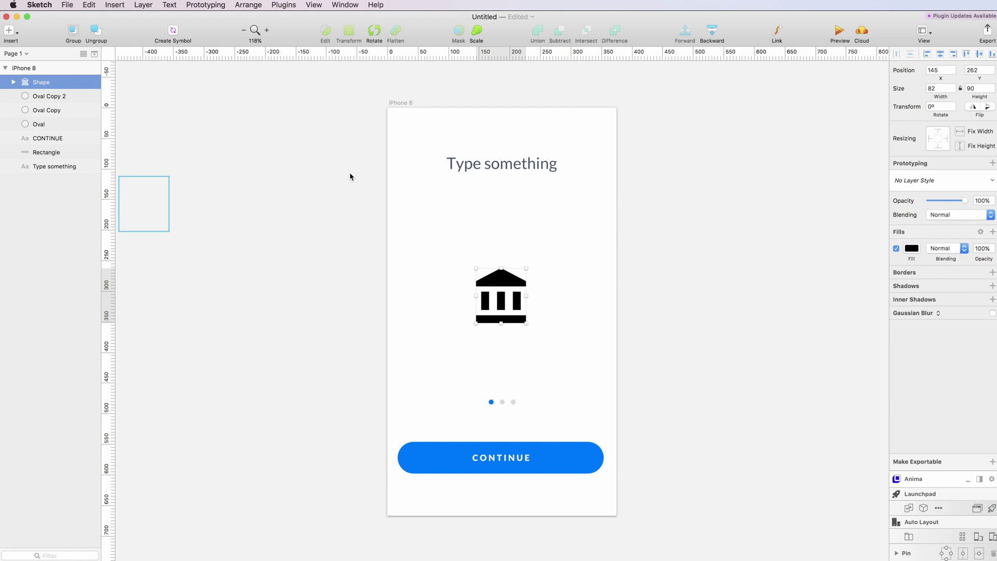
pyautogui.click(452, 229)
pyautogui.click(508, 276)
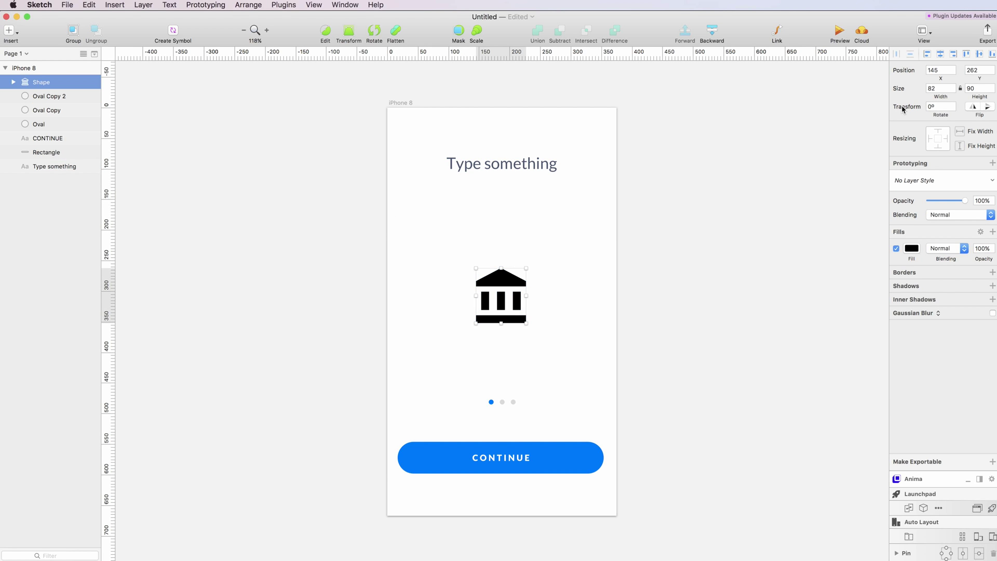
pyautogui.click(941, 54)
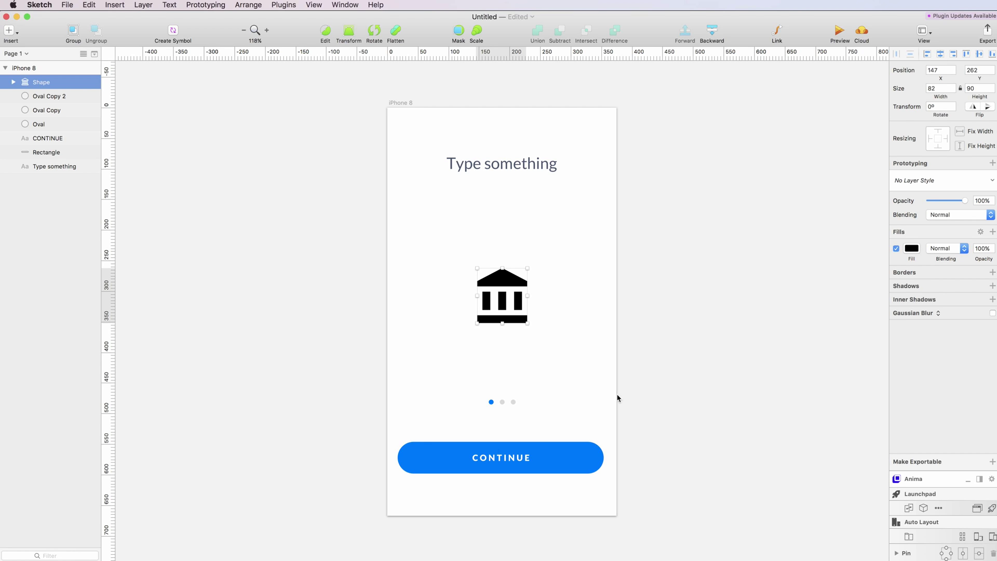
pyautogui.moveTo(506, 281); pyautogui.dragTo(507, 271)
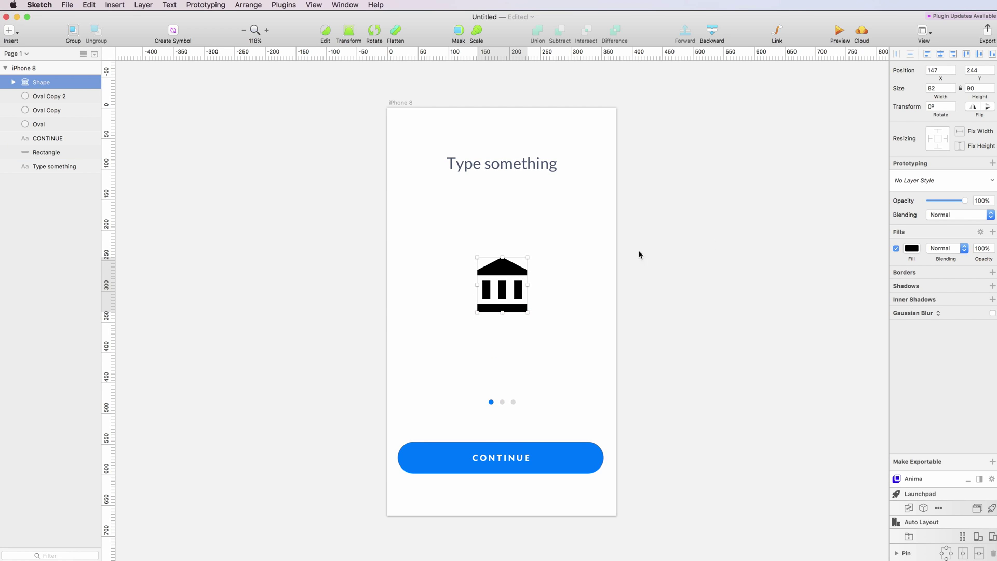
# Fill the bank icon light gray #B8BEC6 and move the headline down to y 115.
pyautogui.click(912, 248)
pyautogui.click(900, 378)
pyautogui.click(556, 459)
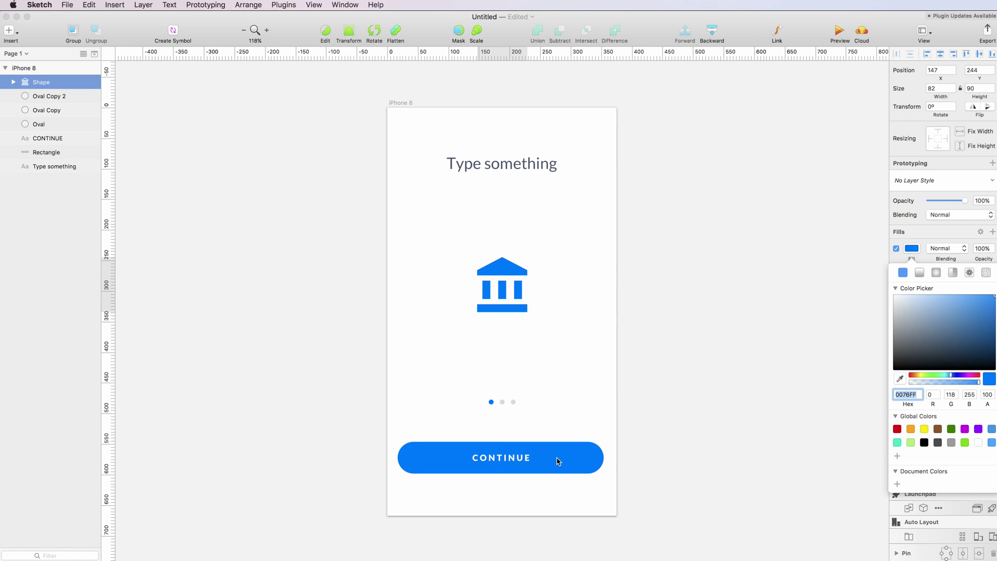
pyautogui.moveTo(938, 303); pyautogui.dragTo(899, 310)
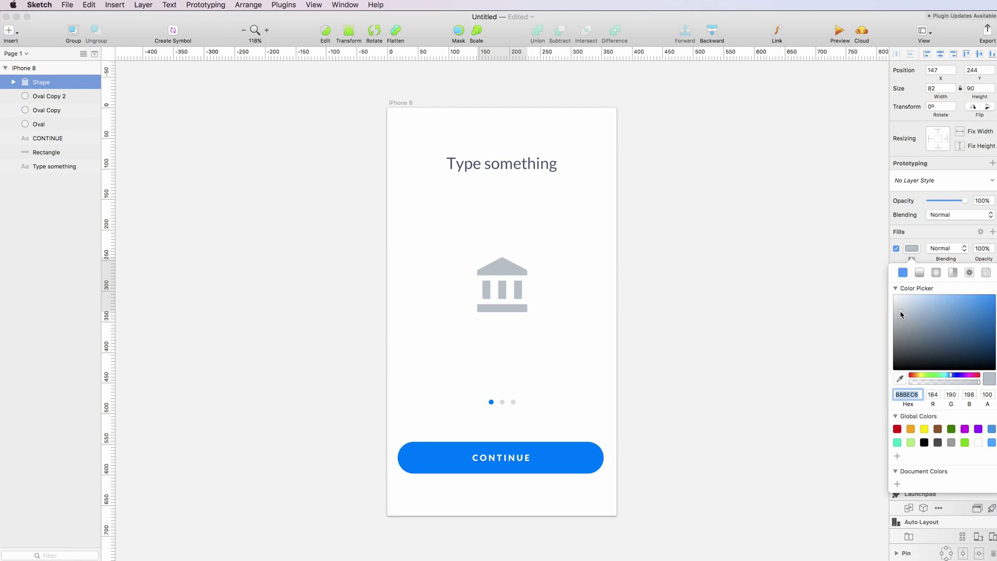
pyautogui.click(529, 205)
pyautogui.click(522, 167)
pyautogui.moveTo(525, 163); pyautogui.dragTo(528, 201)
# Extend the placeholder text line to read 'Type something over here'.
pyautogui.tripleClick(525, 192)
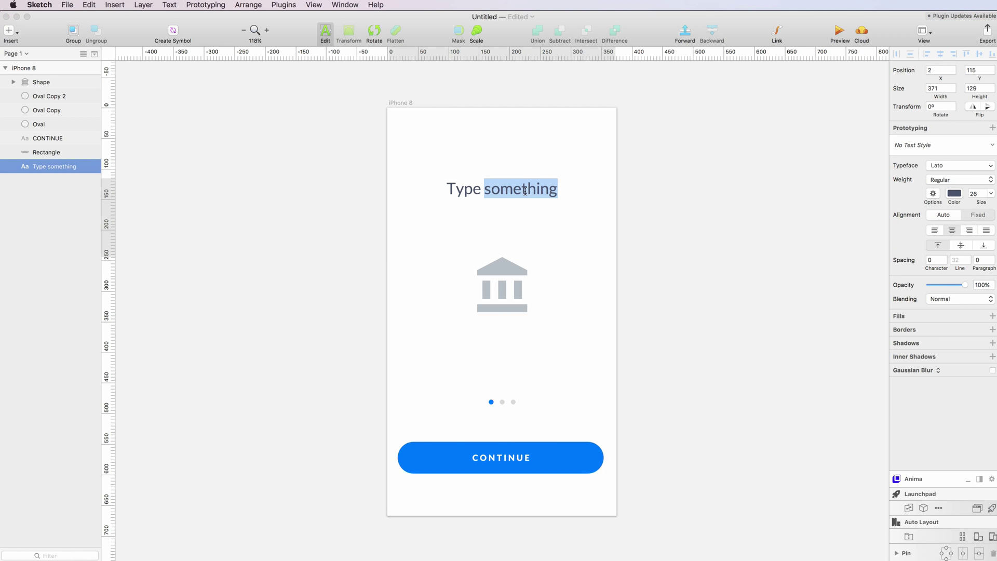
pyautogui.press('Right')
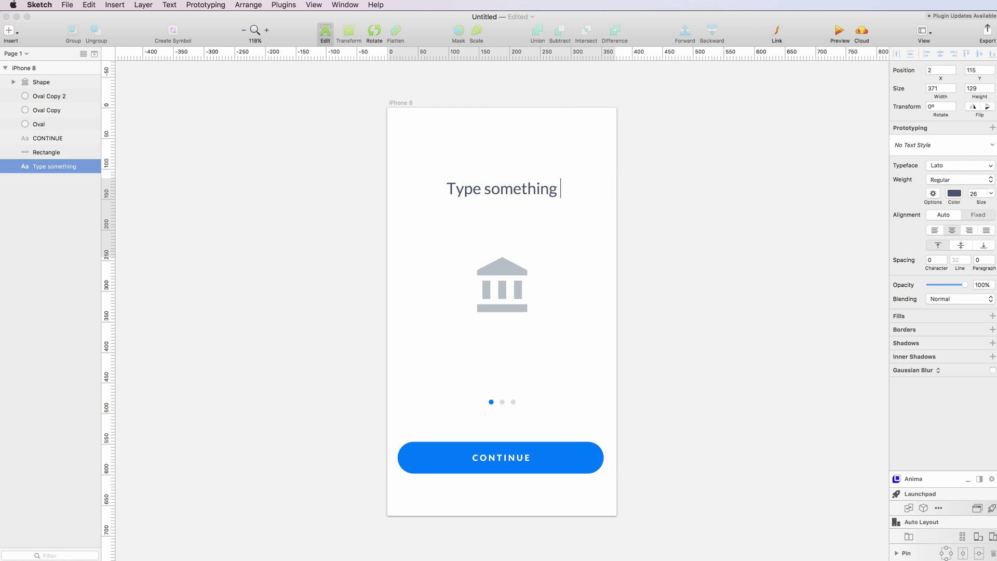
pyautogui.write('h')
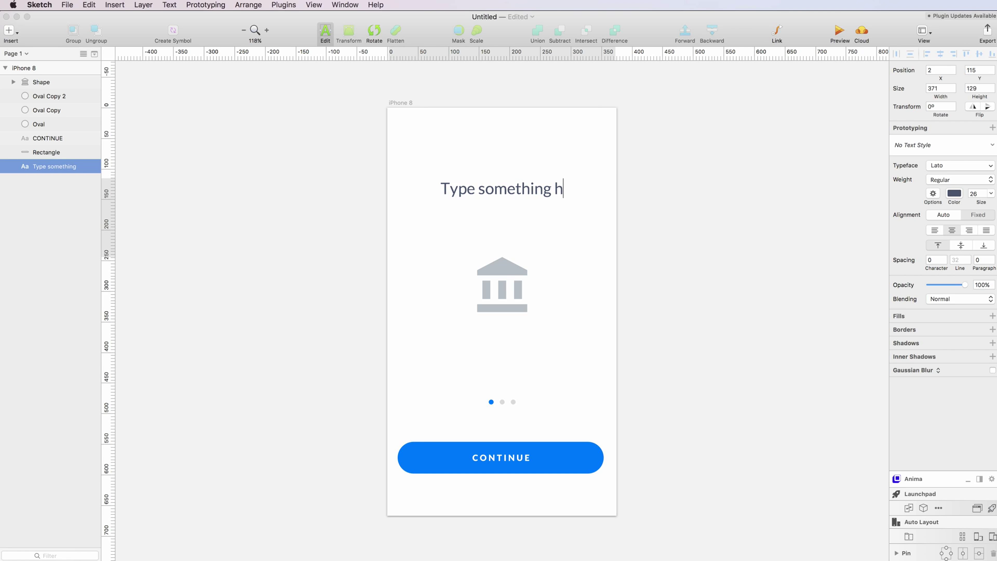
pyautogui.press('BackSpace')
pyautogui.write('over here')
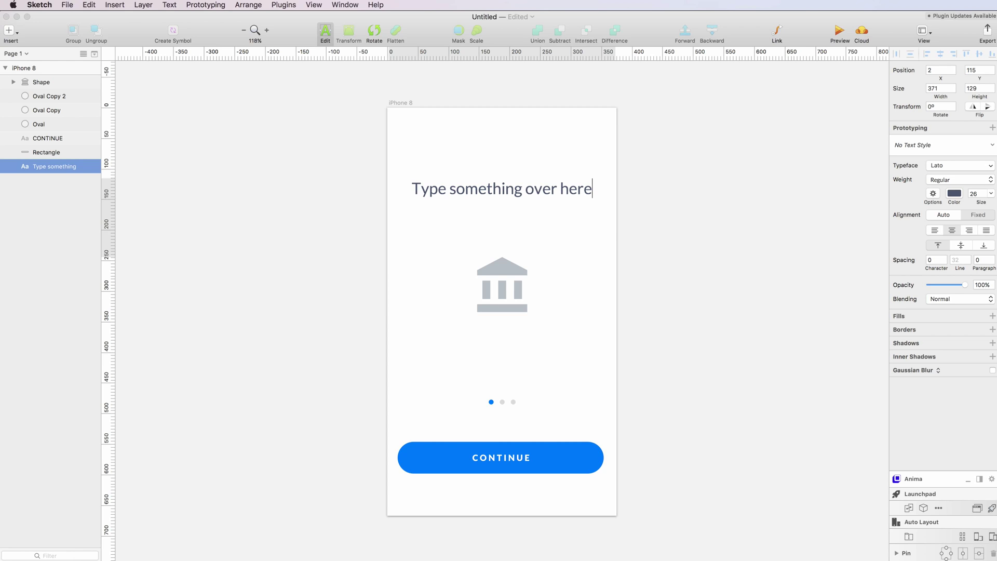
pyautogui.press('Escape')
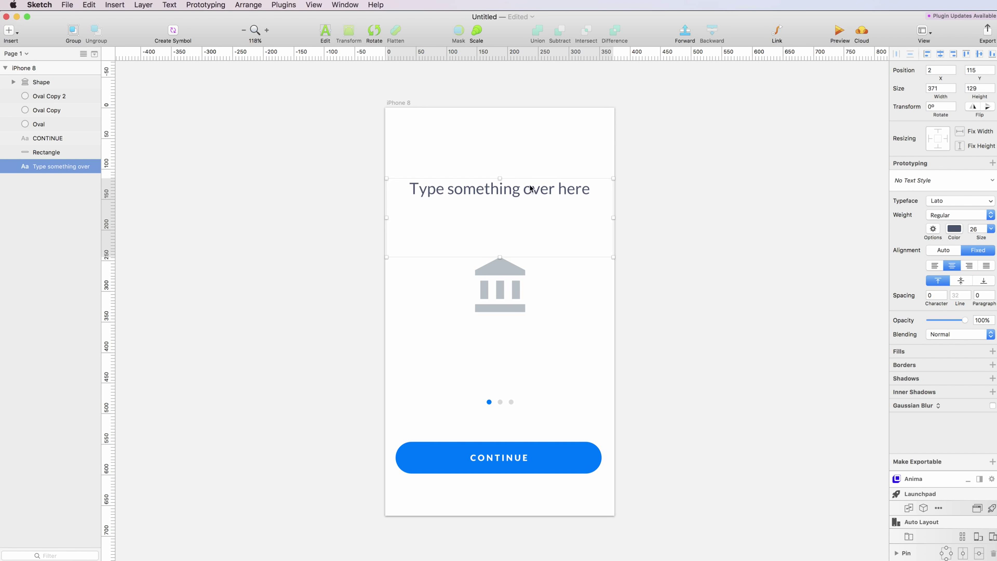
# Duplicate the text line above and retype the lower copy as 'Your journey begins here..'.
pyautogui.moveTo(532, 193); pyautogui.dragTo(529, 161)
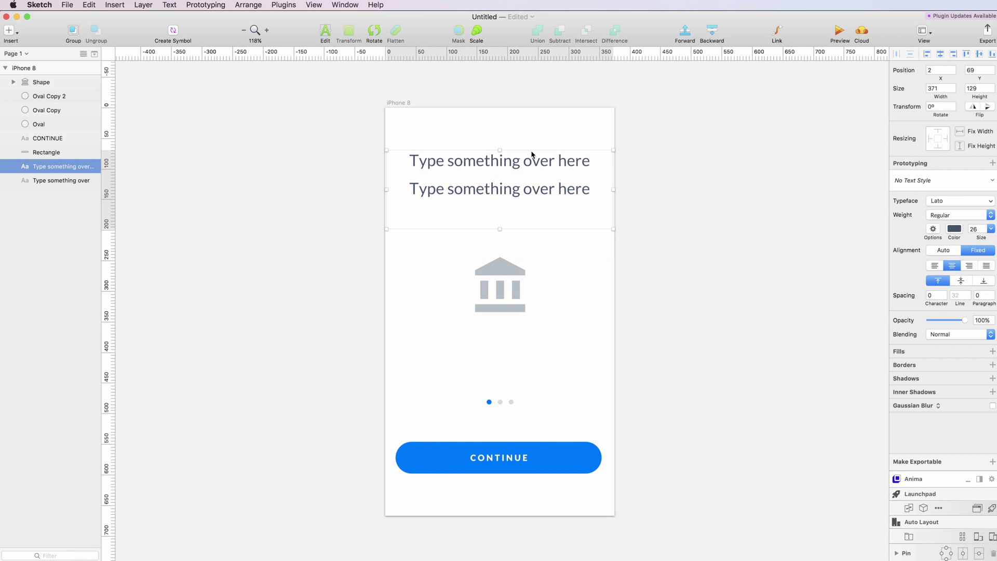
pyautogui.click(539, 249)
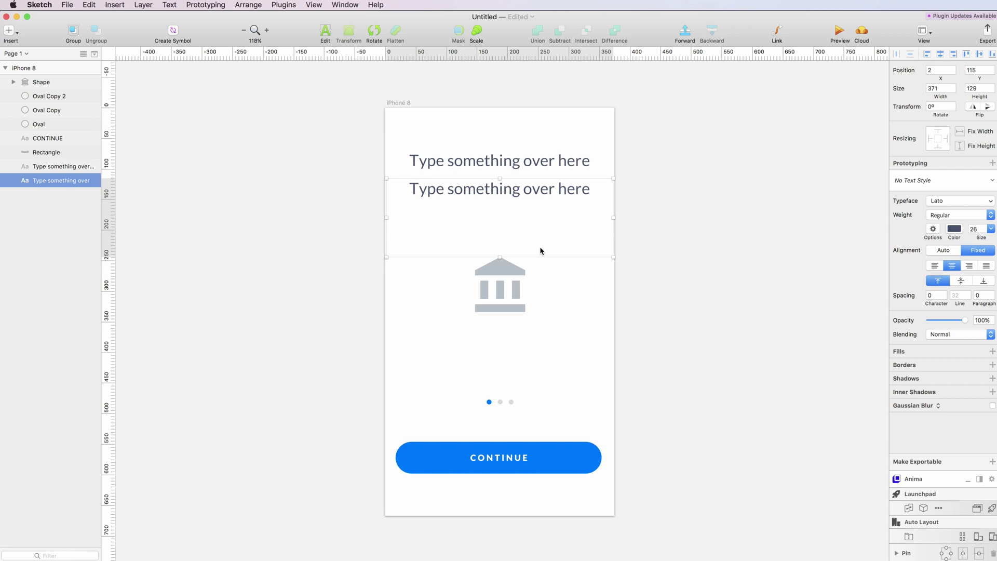
pyautogui.doubleClick(540, 246)
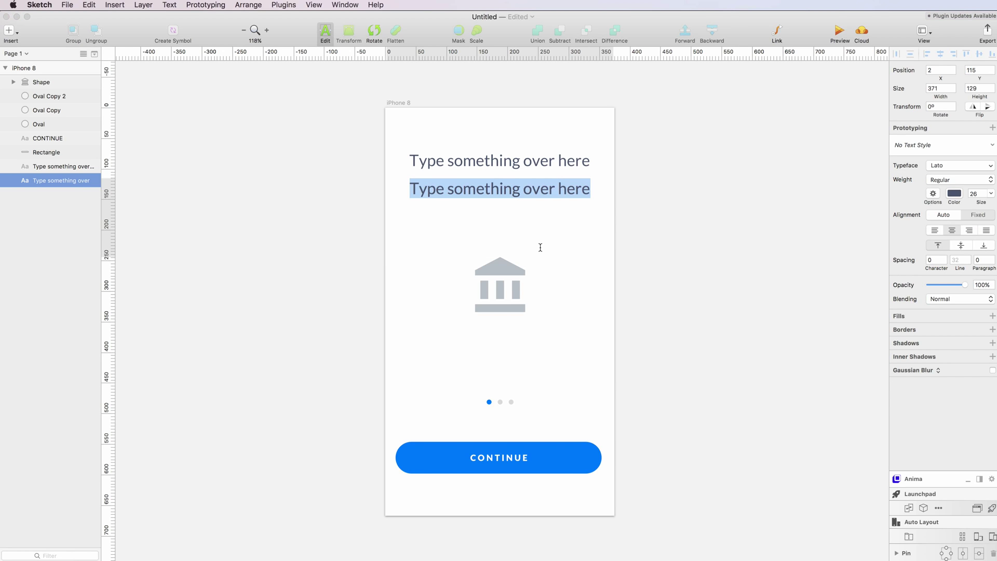
pyautogui.write('Your j')
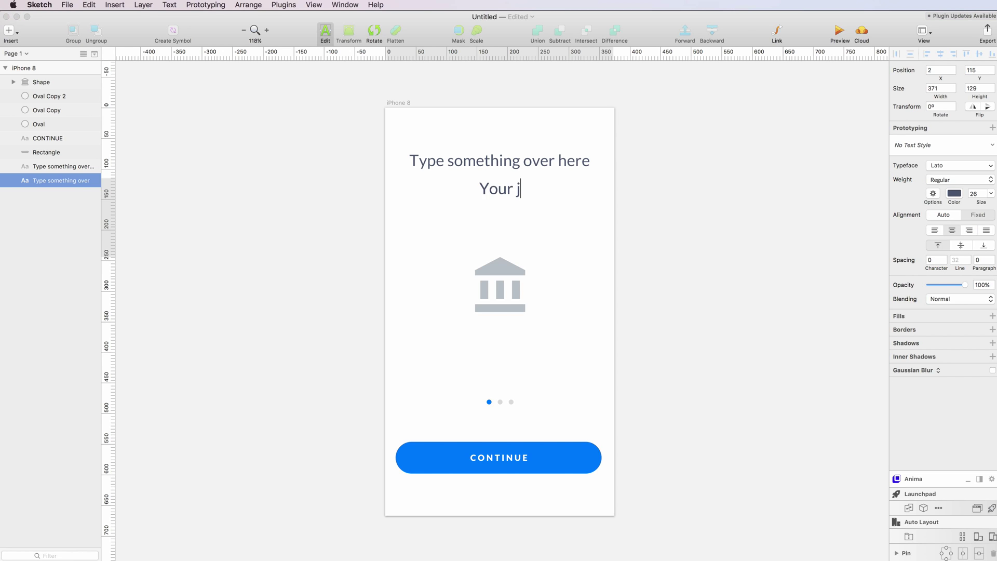
pyautogui.write('ourney begi')
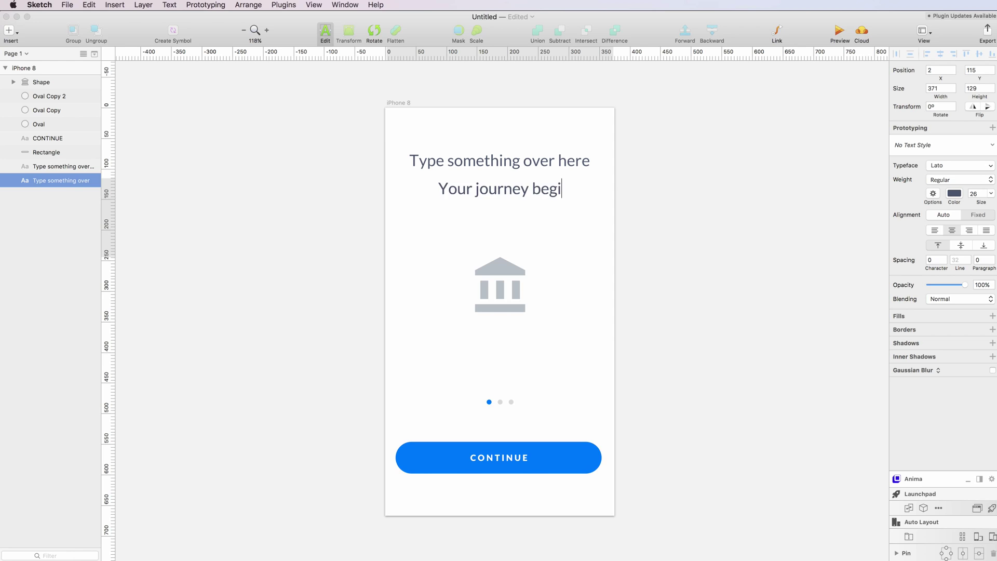
pyautogui.write('ns here')
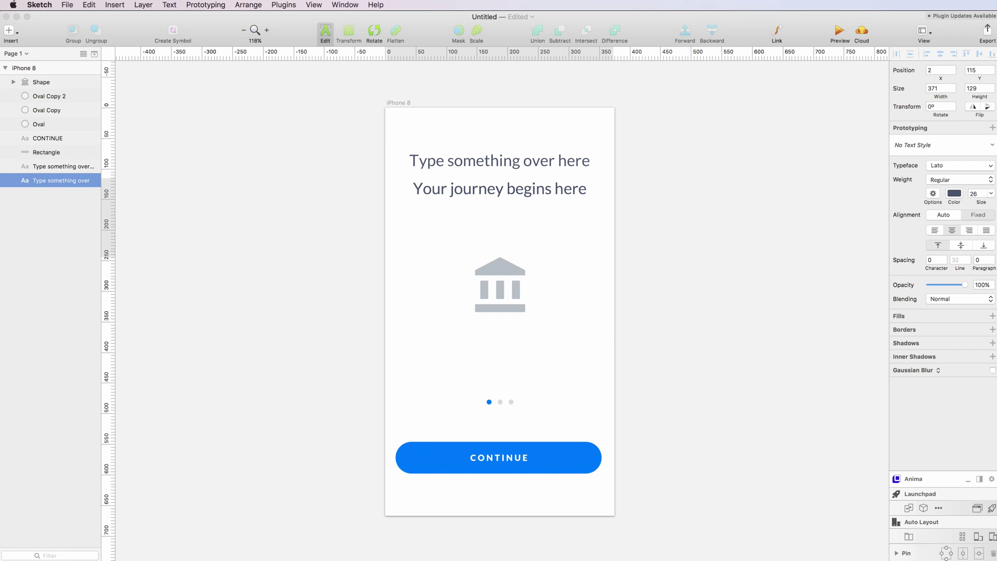
pyautogui.write('..')
# Shrink the top text box to one line and change its text to 'STEP 1'.
pyautogui.press('Escape')
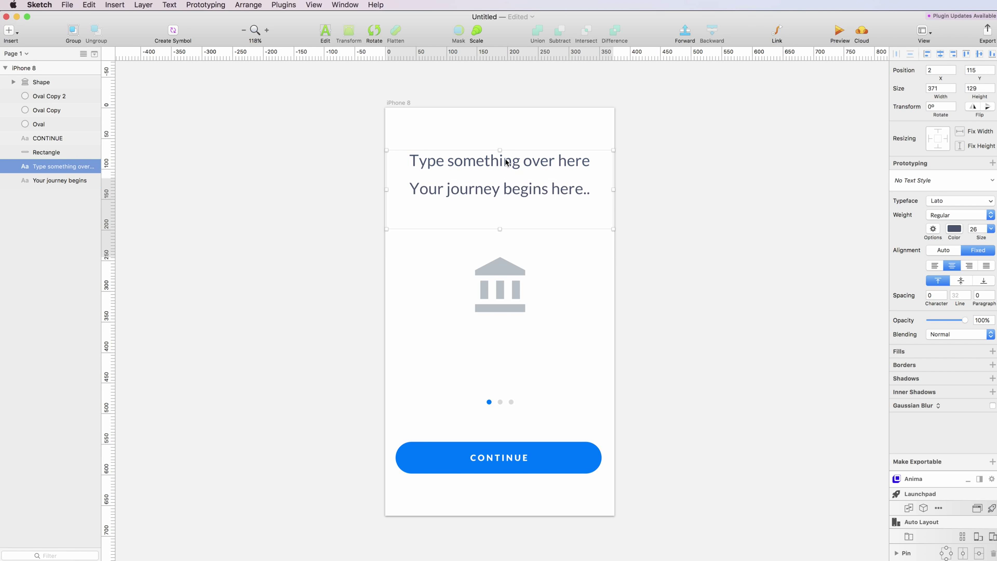
pyautogui.click(509, 162)
pyautogui.moveTo(504, 232); pyautogui.dragTo(507, 197)
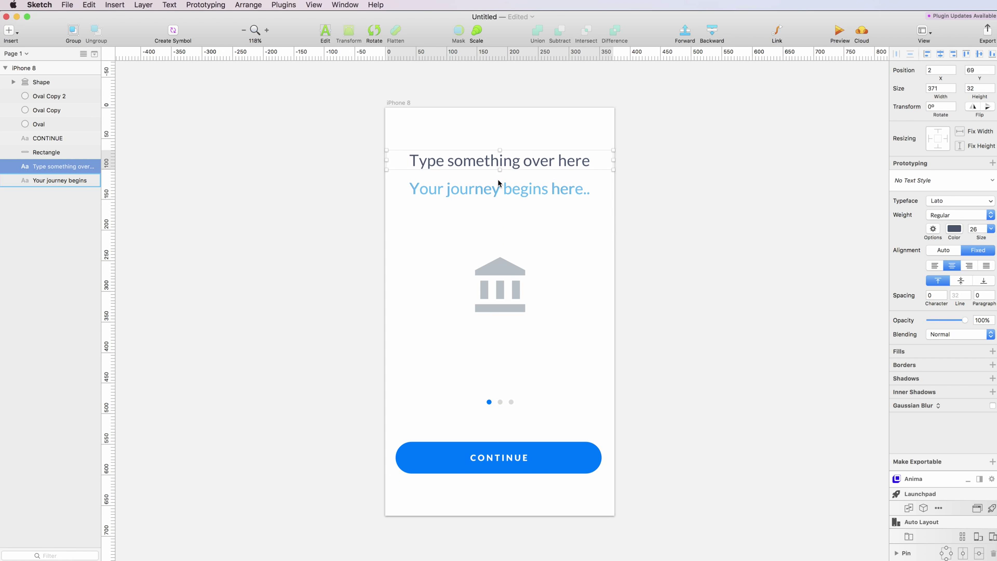
pyautogui.press('Return')
pyautogui.write('STEP')
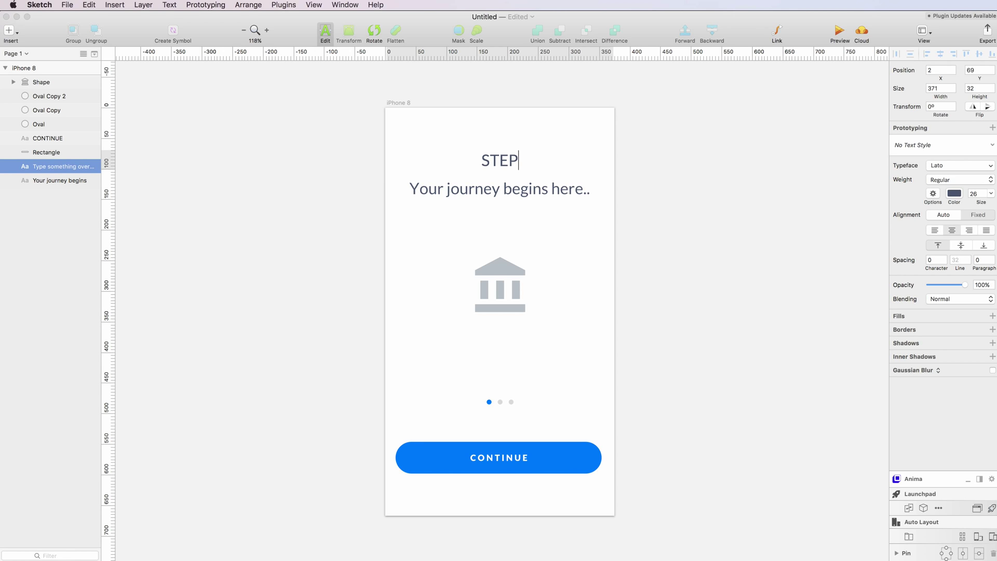
pyautogui.write(' 1')
# Set the STEP 1 label's font size to 15.
pyautogui.press('super+a')
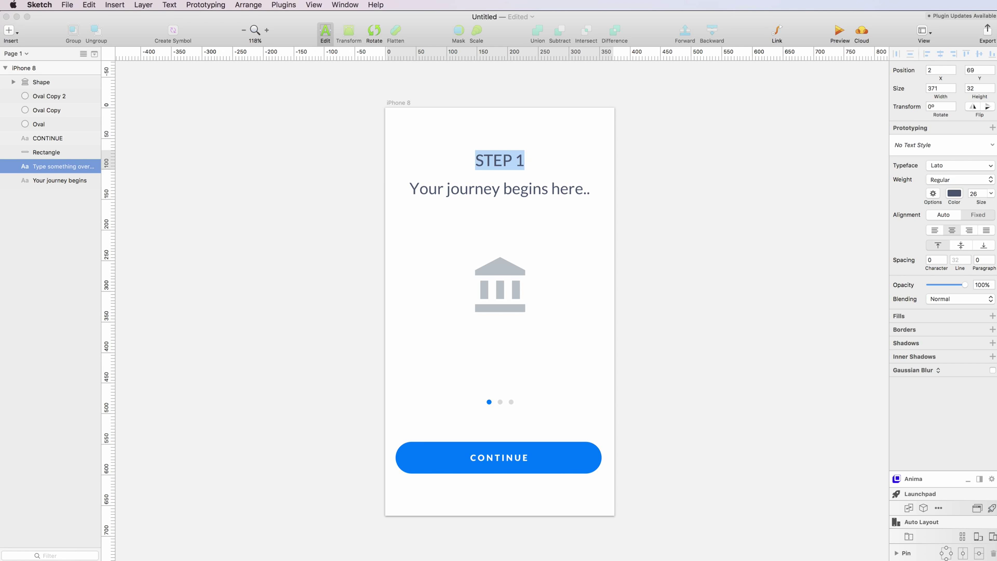
pyautogui.click(975, 193)
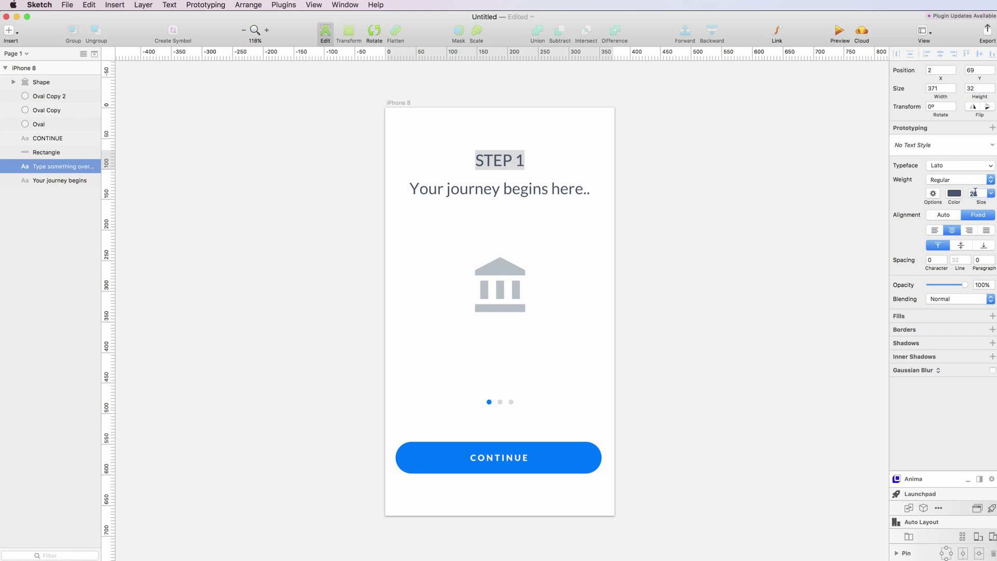
pyautogui.press('BackSpace')
pyautogui.press('BackSpace')
pyautogui.write('11')
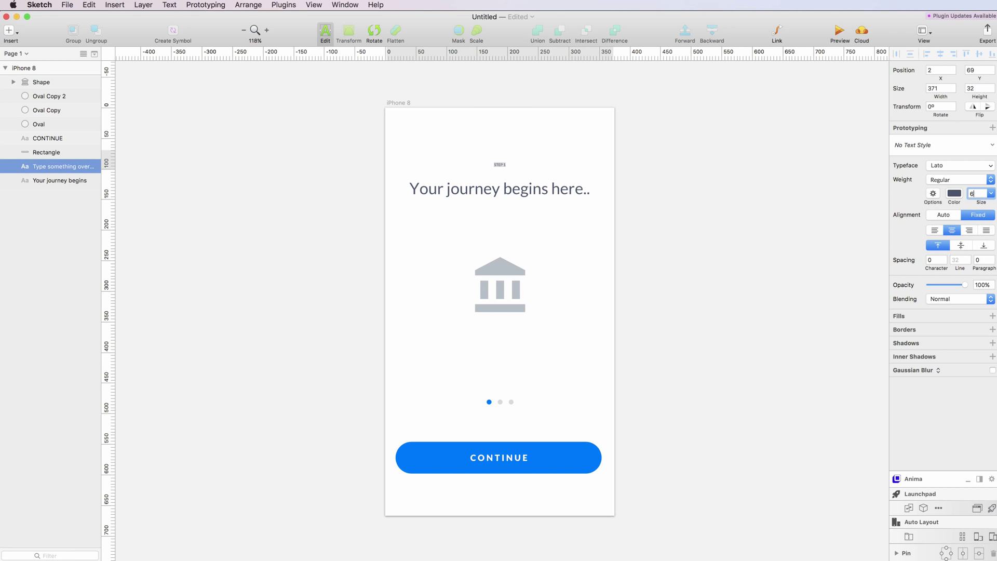
pyautogui.press('Up')
pyautogui.press('Up')
pyautogui.press('Up')
pyautogui.press('Up')
pyautogui.press('Return')
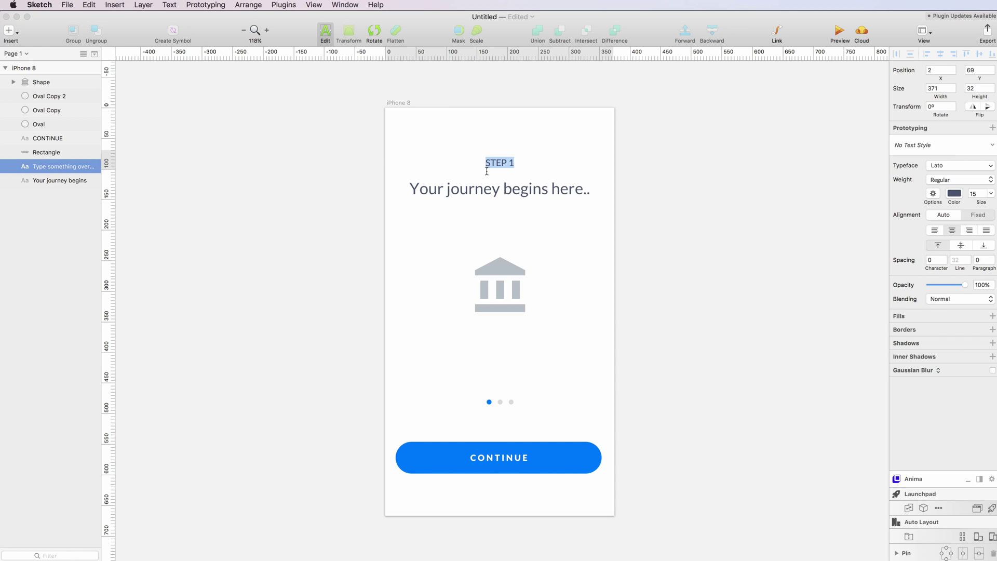
pyautogui.press('Escape')
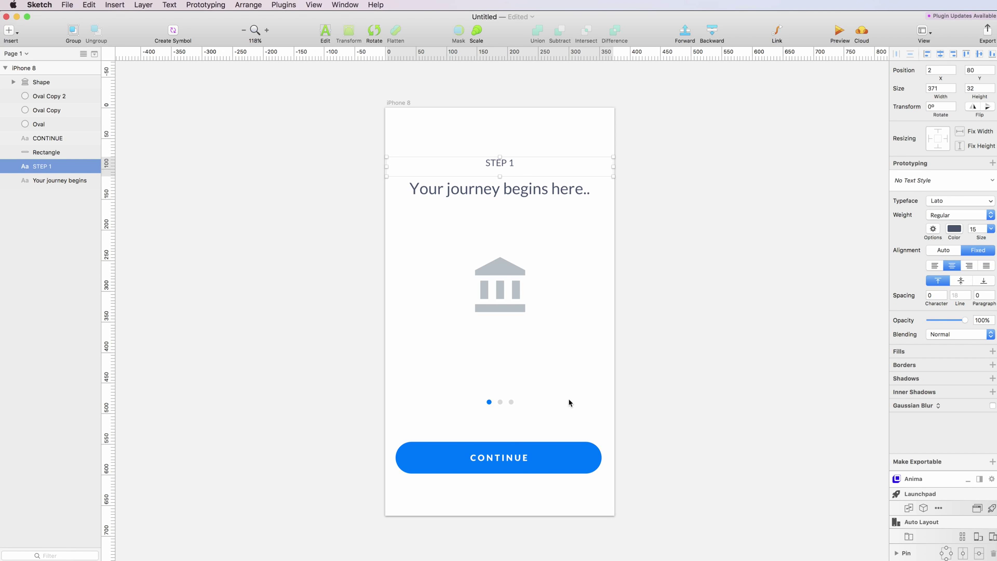
pyautogui.click(512, 462)
# Widen the STEP 1 label's character spacing to 3.
pyautogui.press('alt')
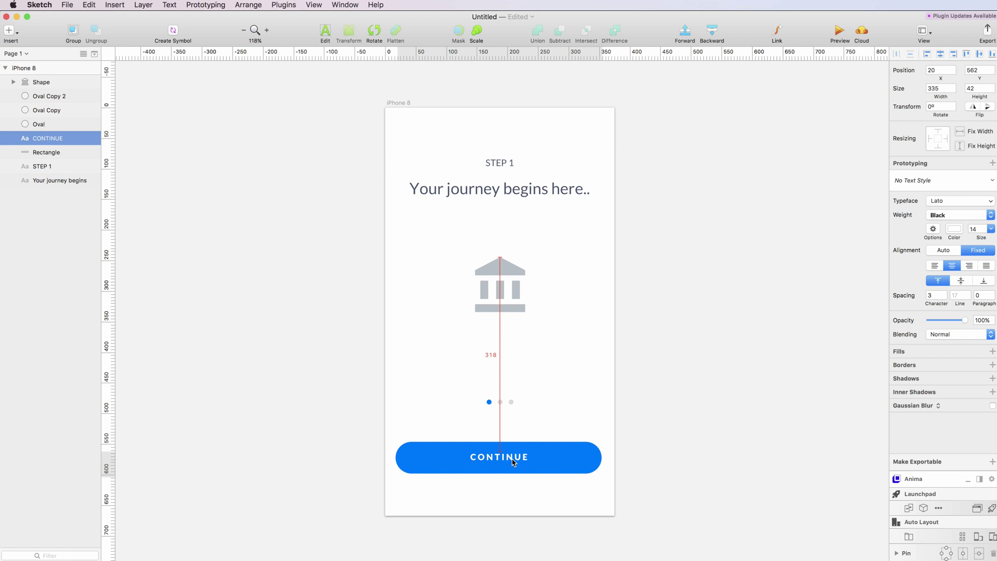
pyautogui.hscroll(1, 512, 462)
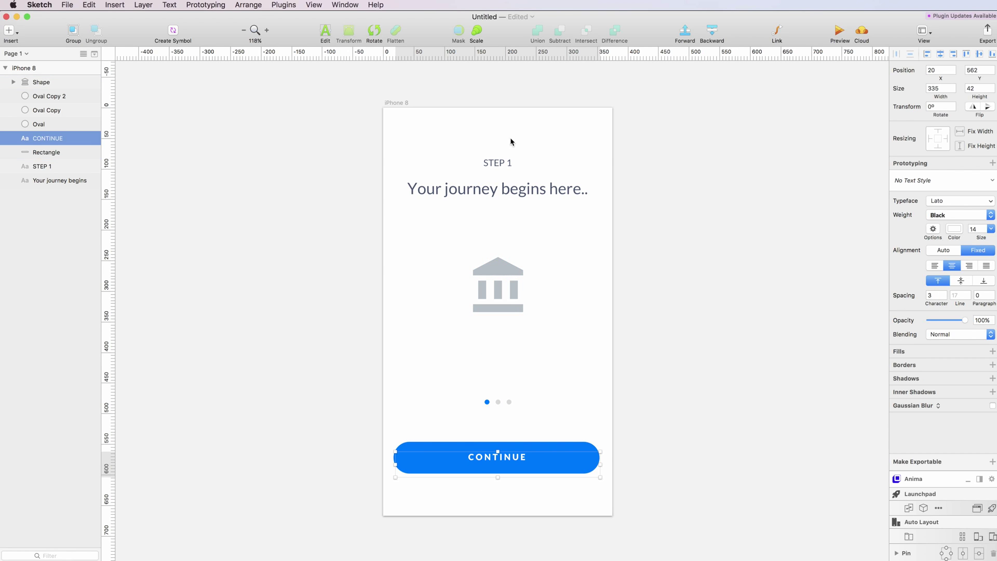
pyautogui.click(501, 162)
pyautogui.click(936, 295)
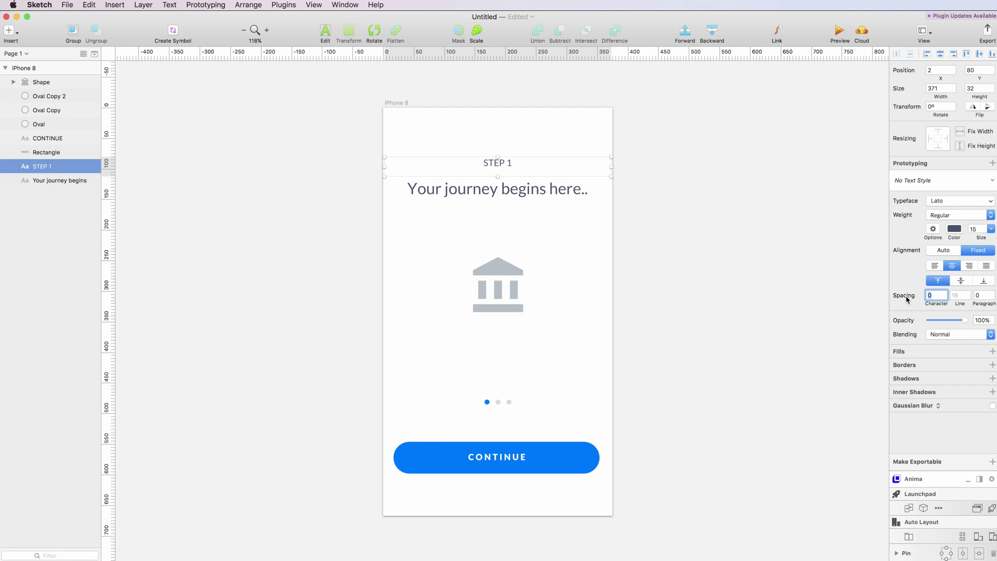
pyautogui.click(642, 207)
# Color the STEP 1 text light gray #B8BEC6, sampled from the bank icon.
pyautogui.click(489, 161)
pyautogui.click(954, 229)
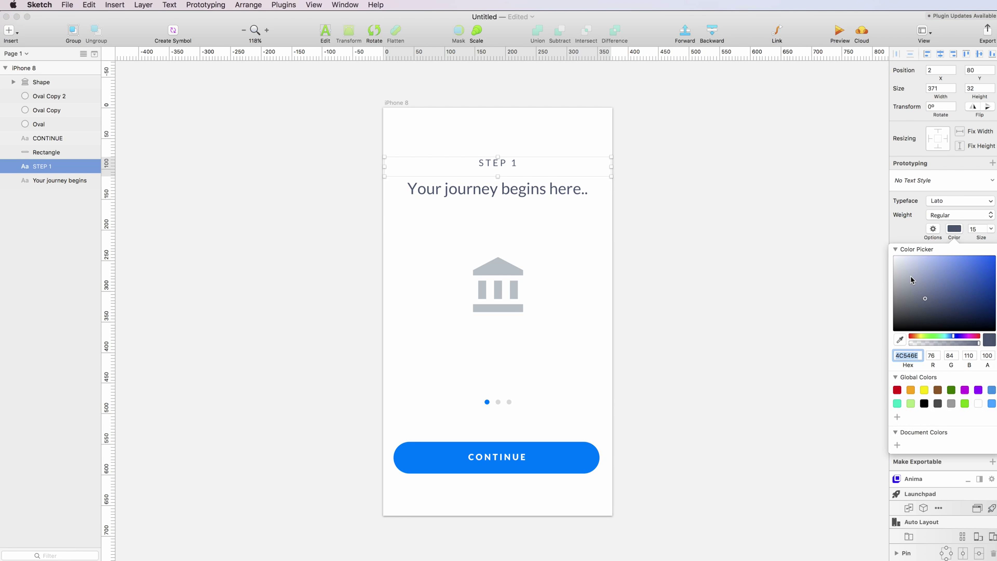
pyautogui.moveTo(911, 281); pyautogui.dragTo(910, 278)
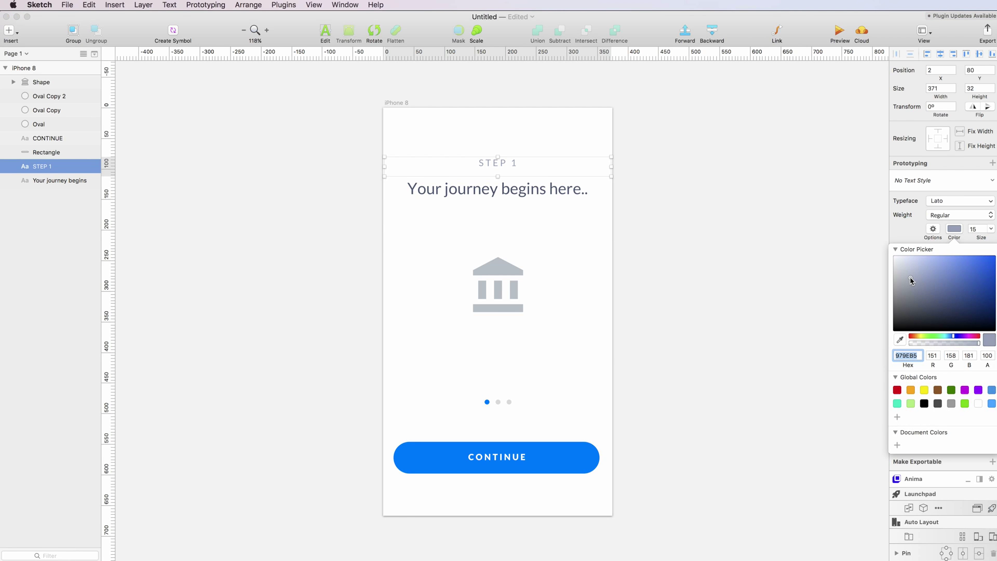
pyautogui.moveTo(910, 278); pyautogui.dragTo(910, 279)
pyautogui.click(900, 340)
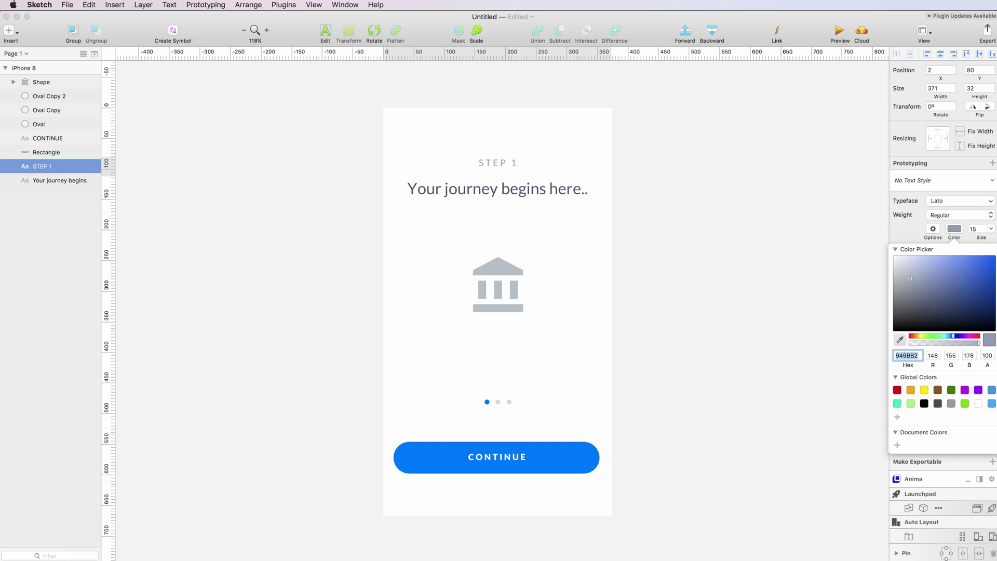
pyautogui.click(515, 271)
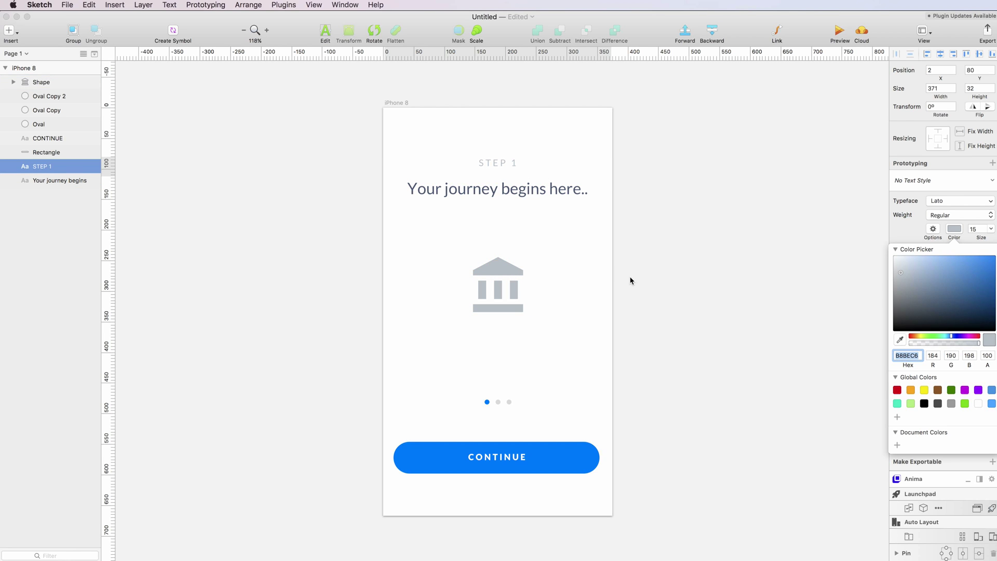
pyautogui.press('Escape')
pyautogui.click(489, 271)
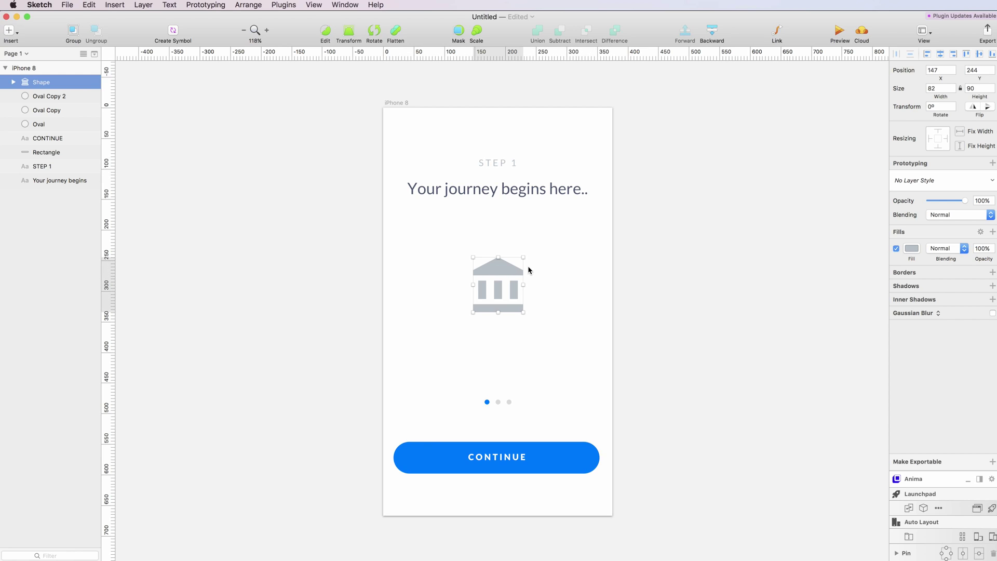
# Nudge the bank icon slightly lower on the screen.
pyautogui.hotkey('shift', 'Down')
pyautogui.hotkey('shift', 'Down')
pyautogui.press('Up')
pyautogui.press('Up')
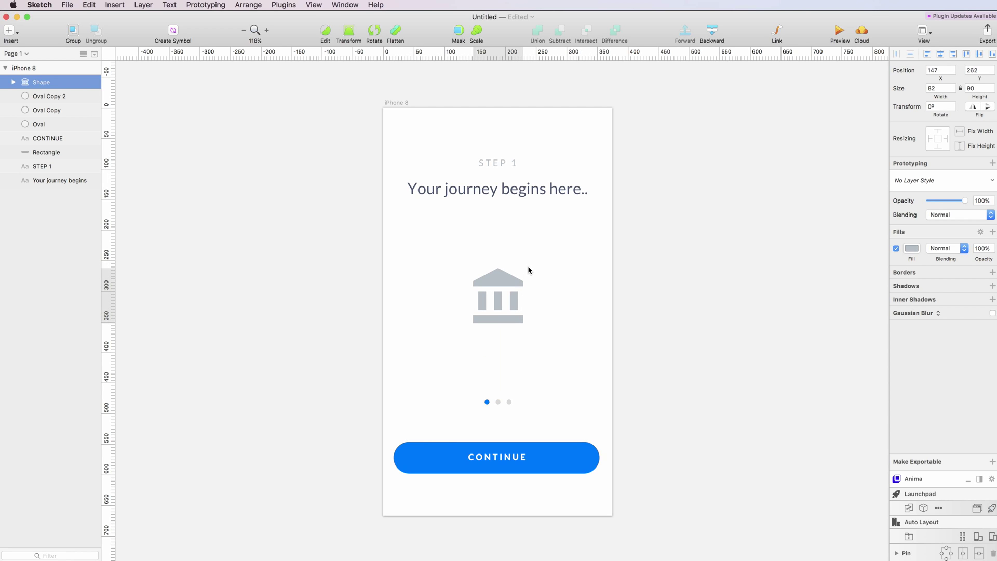
pyautogui.press('Up')
pyautogui.click(617, 253)
pyautogui.scroll(5, 617, 253)
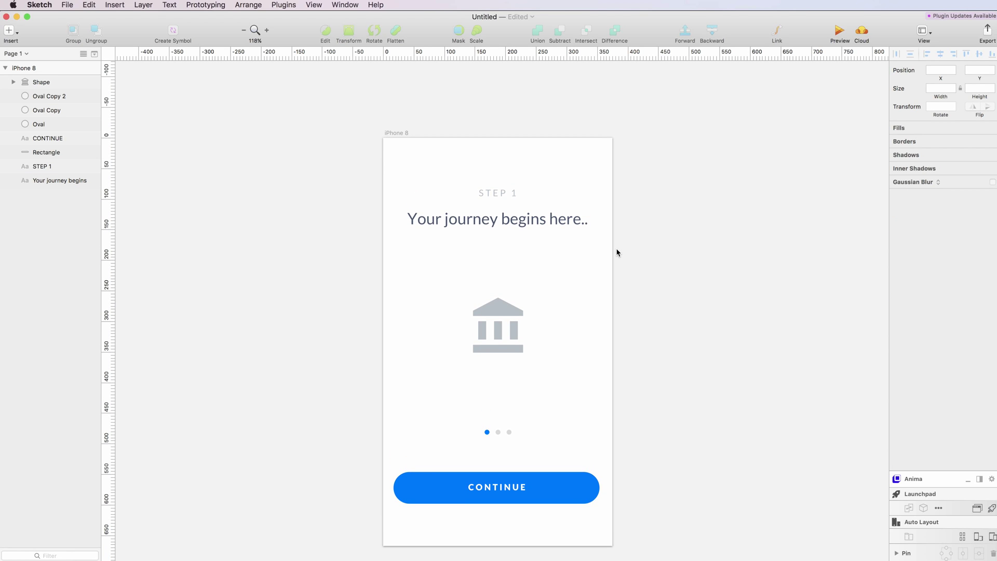
pyautogui.scroll(-2, 616, 253)
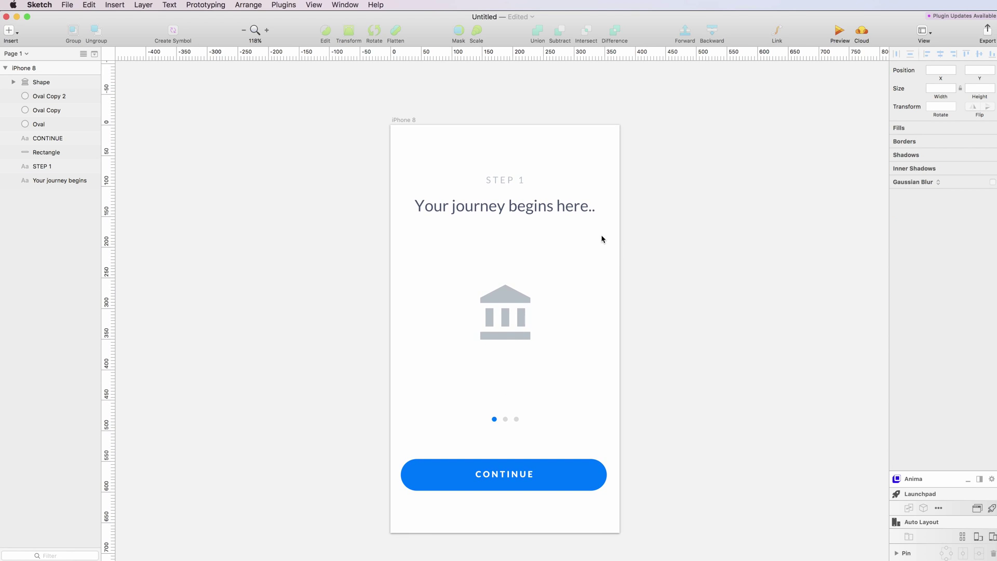
# Reduce the STEP 1 label's font size to 13.
pyautogui.click(512, 182)
pyautogui.click(983, 229)
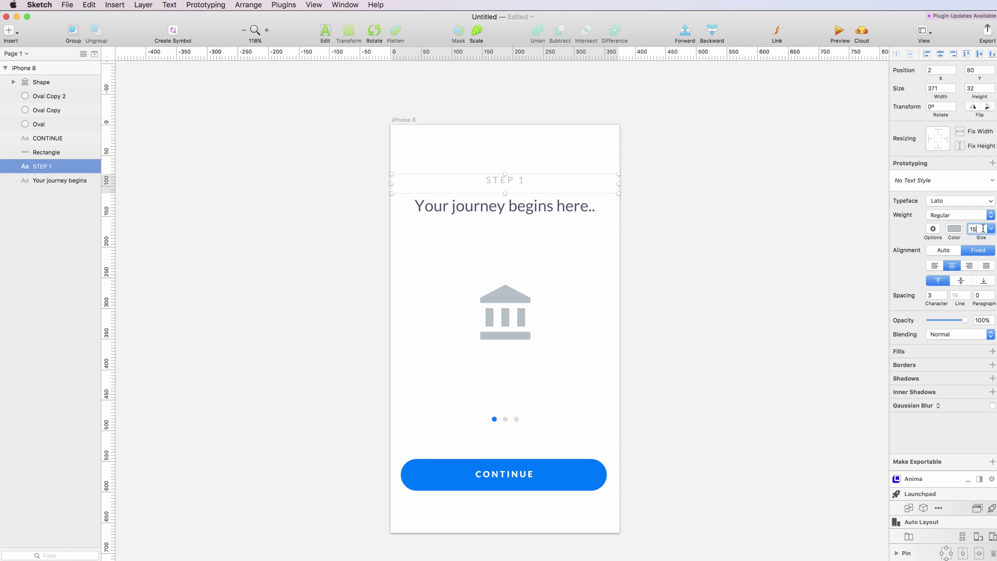
pyautogui.press('Down')
pyautogui.press('Down')
pyautogui.click(625, 173)
pyautogui.click(625, 289)
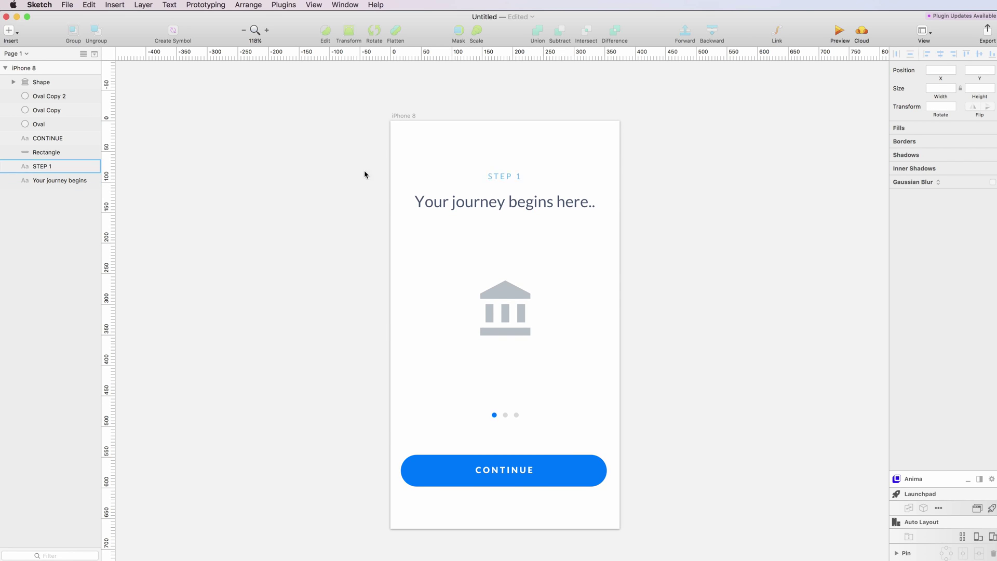
# Shift every layer on the iPhone 8 screen up by one pixel.
pyautogui.moveTo(328, 157); pyautogui.dragTo(585, 530)
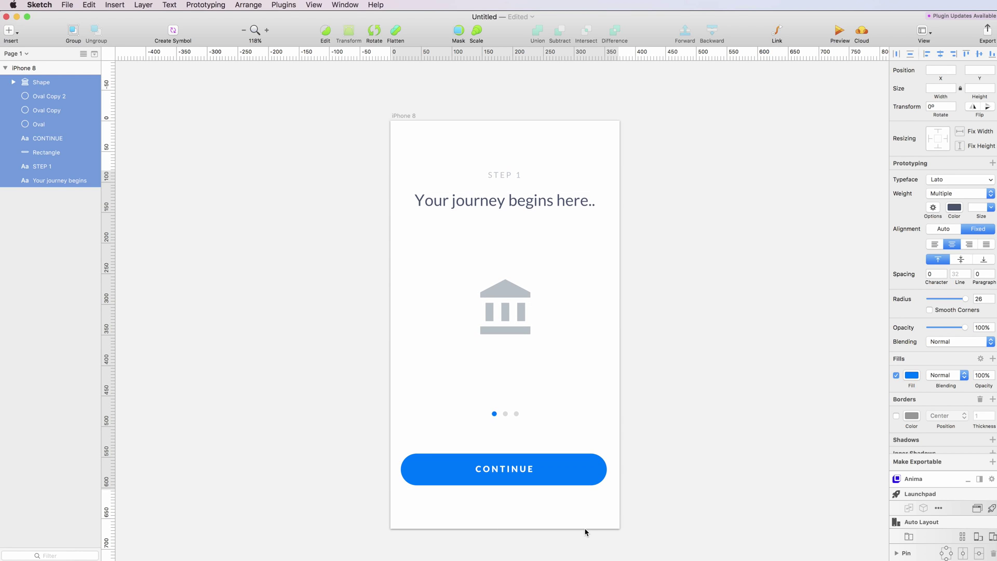
pyautogui.press('Up')
pyautogui.scroll(-1, 685, 439)
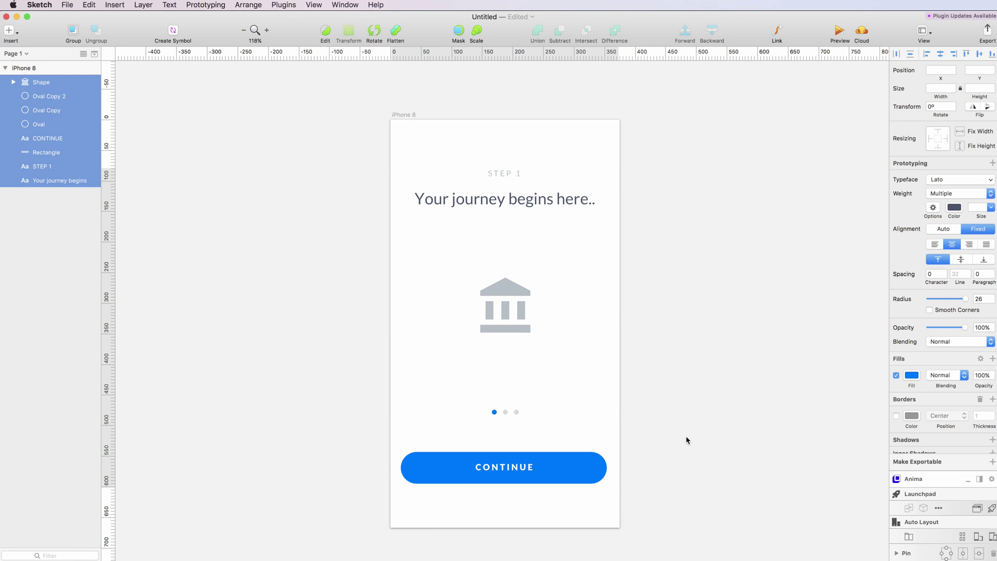
pyautogui.click(664, 439)
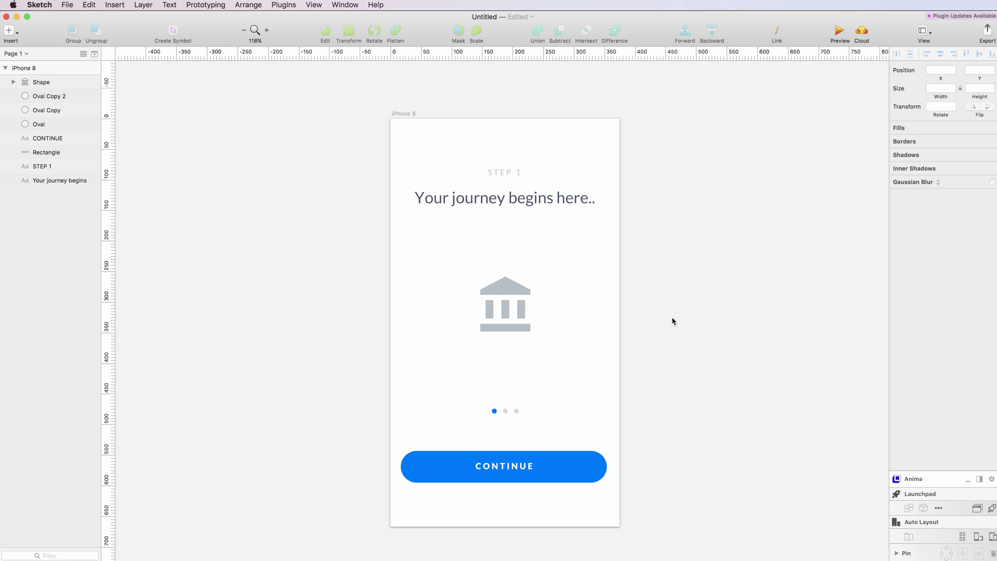
pyautogui.scroll(-2, 672, 321)
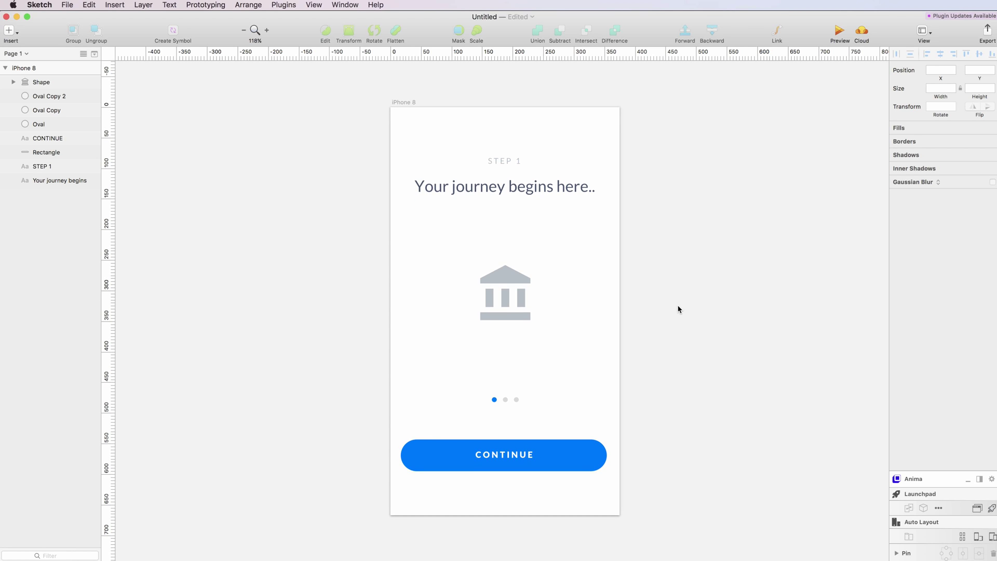